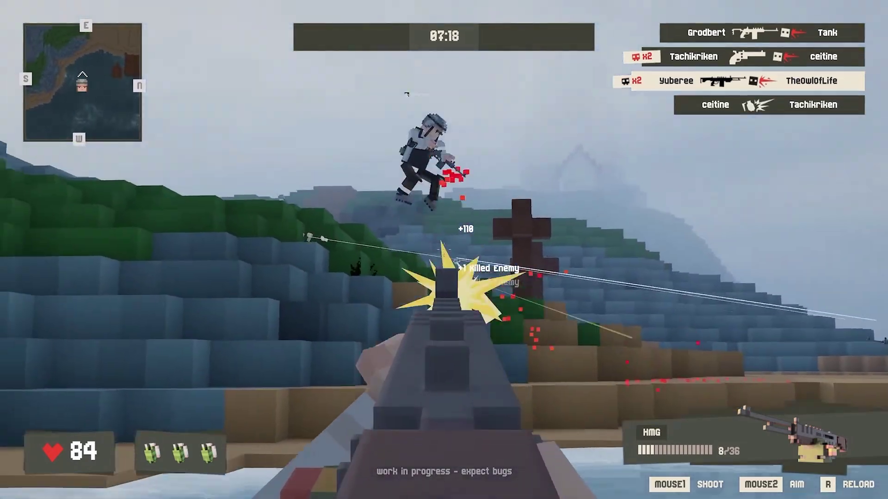
Step: Fire the shotgun in a voxel shooter round, then open the episode zip and Assets/models folder
key("2")
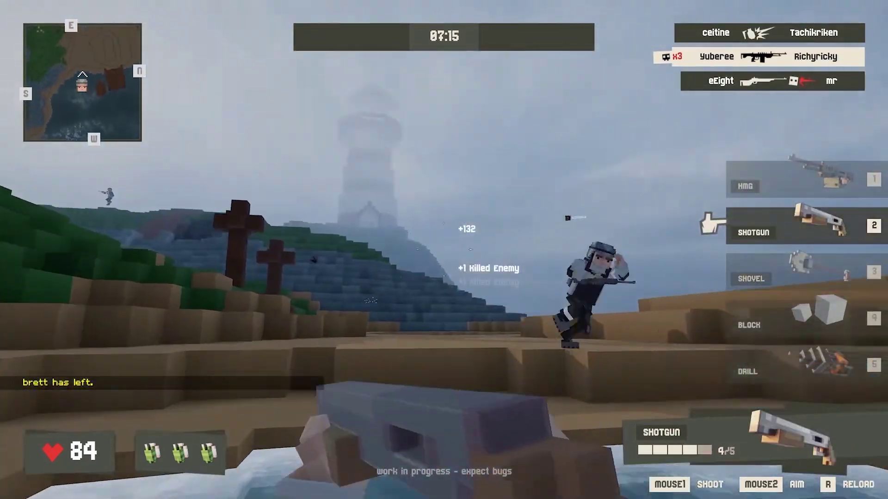
left_click(444, 250)
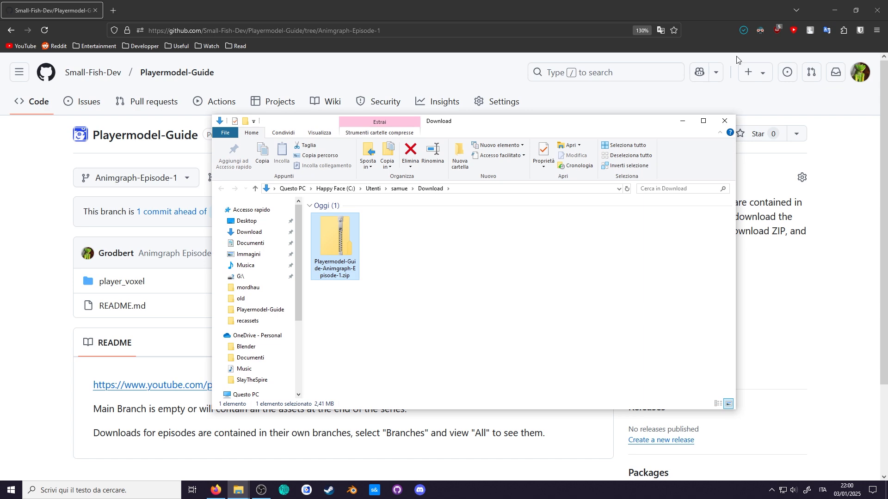
double_click(347, 278)
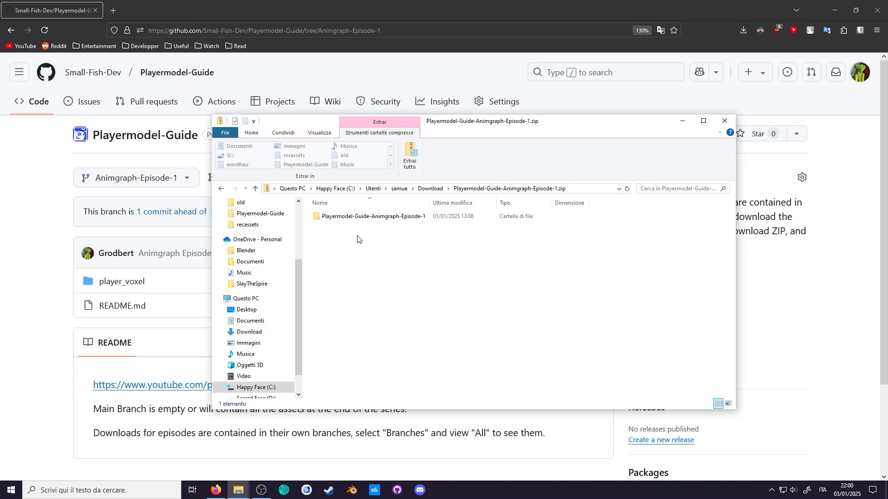
double_click(366, 215)
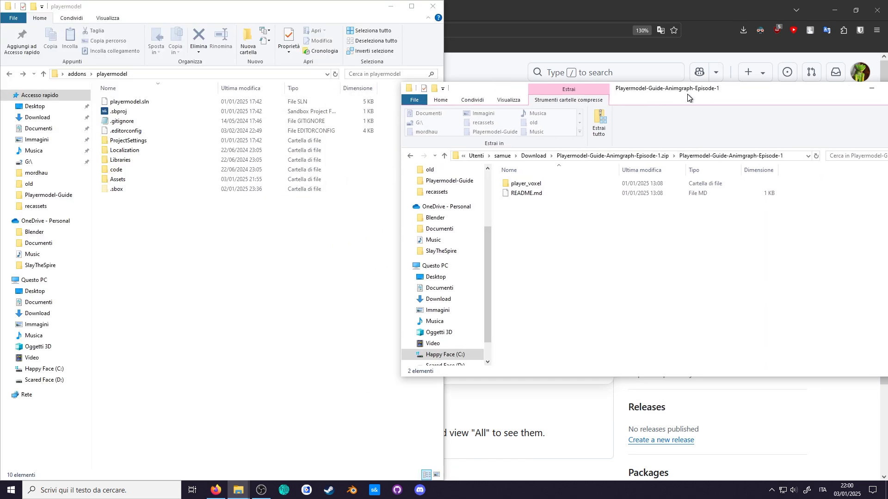
left_click_drag(687, 97, 692, 96)
double_click(254, 180)
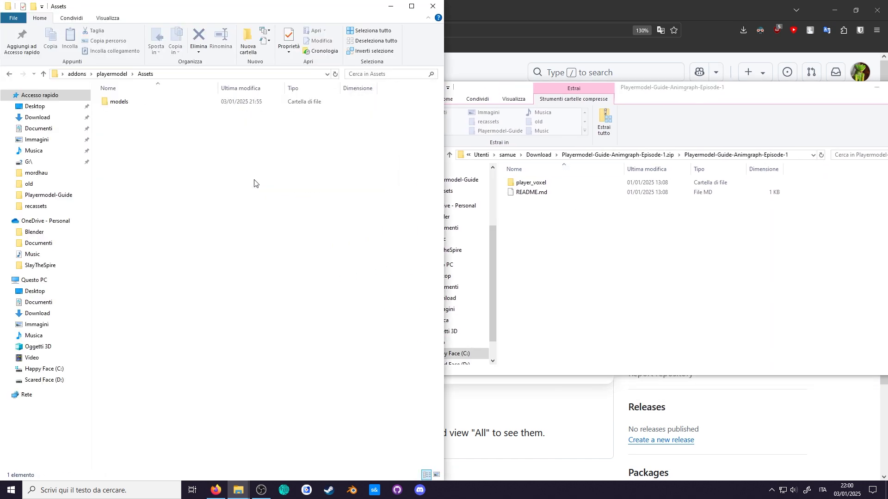
double_click(210, 105)
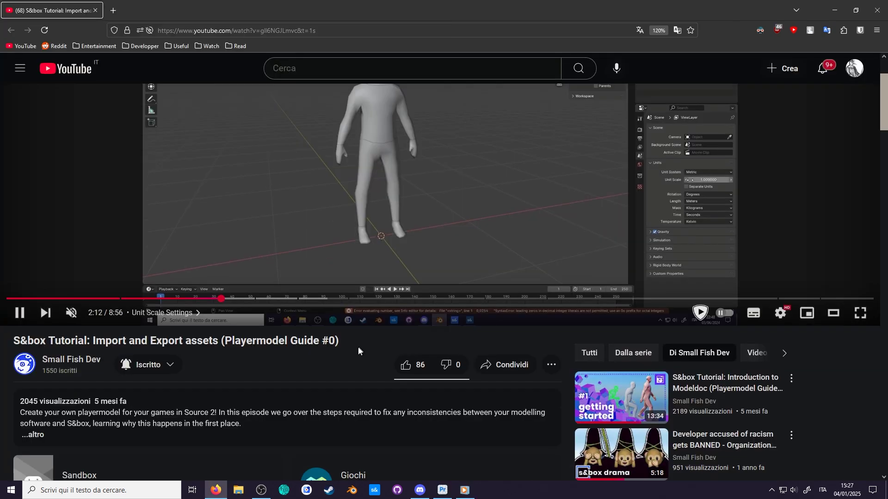
Step: Reply 'thank you dude' to the pinned comment under the tutorial video
scroll(324, 351, "down", 5)
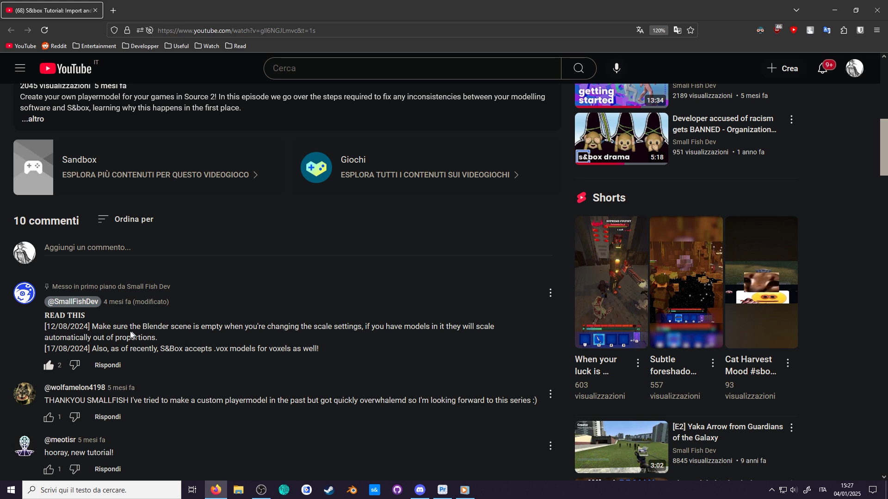
left_click(116, 366)
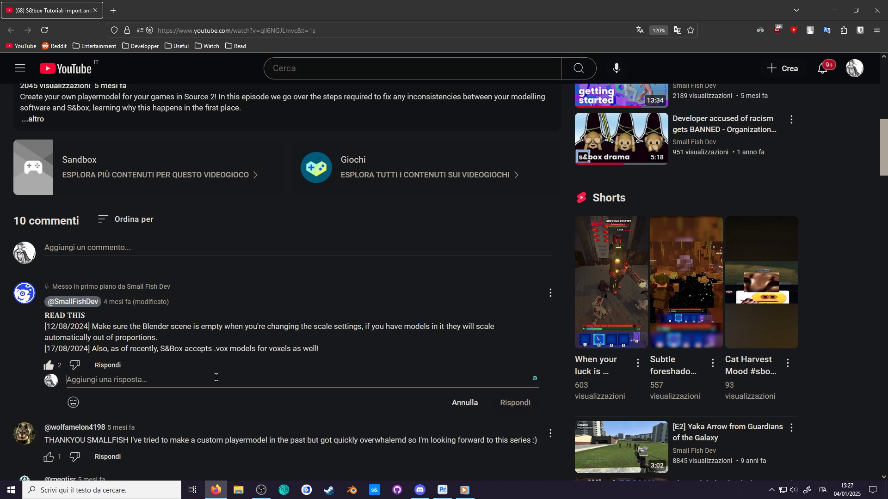
type("thank you dude")
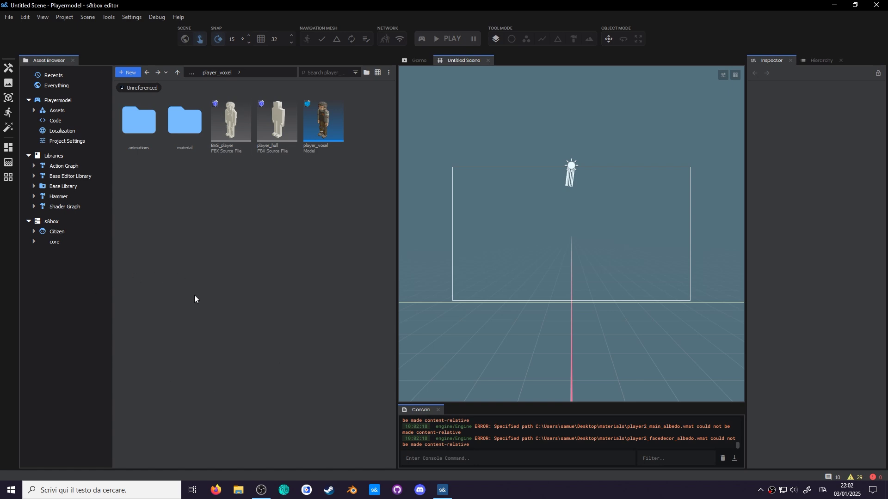
Step: Show subfolder contents and filter the player_voxel assets to the Model type only
left_click(366, 73)
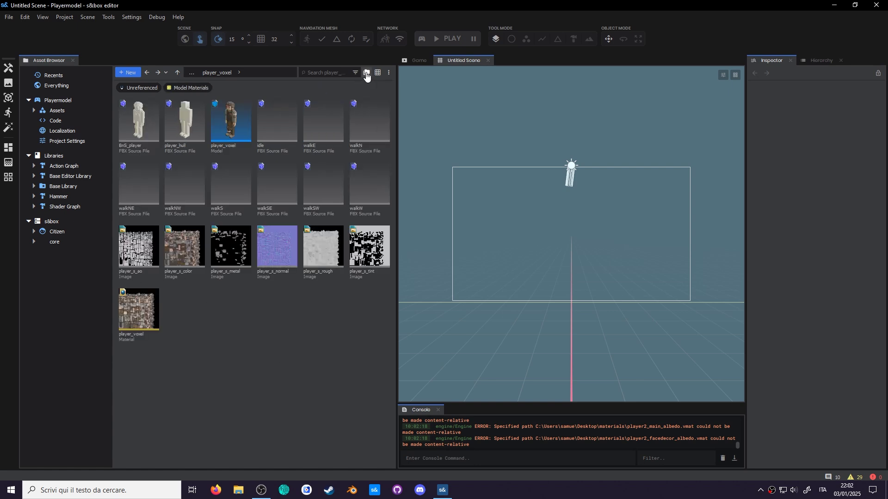
left_click(356, 73)
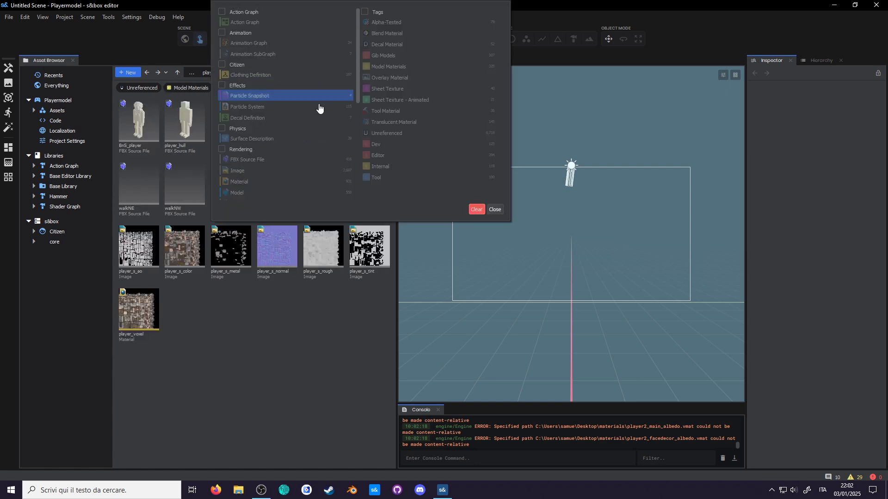
left_click(235, 194)
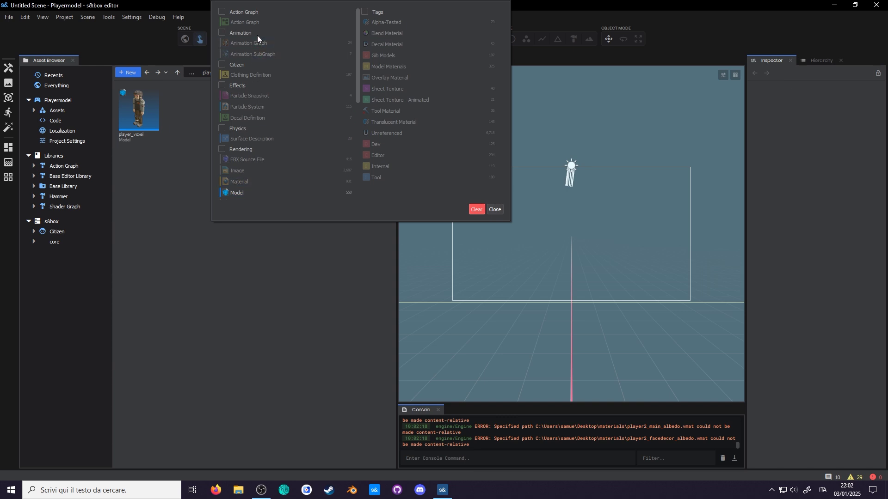
left_click(139, 234)
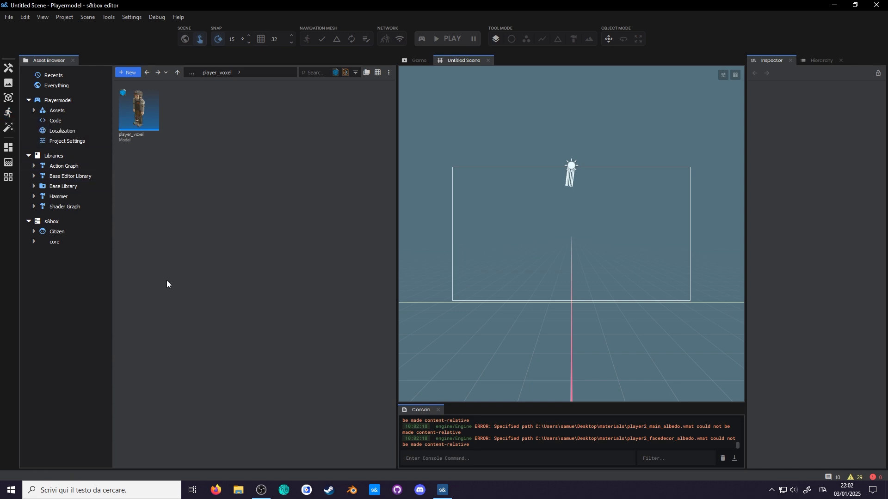
Step: Save a new graph player_voxel.vanmgrph in Assets/models/player_voxel for the model and recompile it
left_click(123, 116)
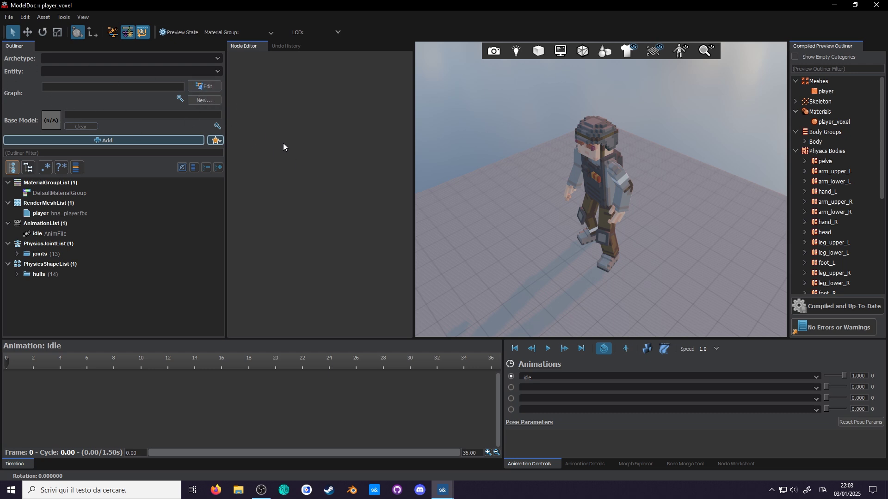
left_click(198, 100)
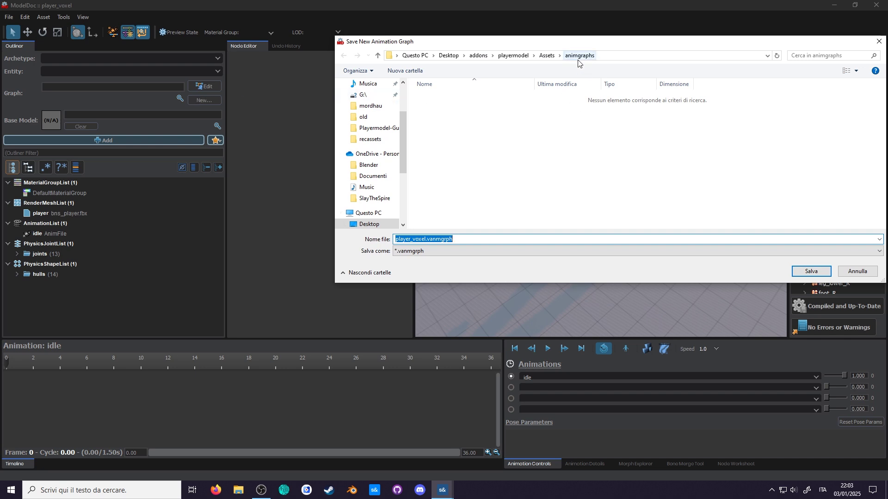
left_click(542, 60)
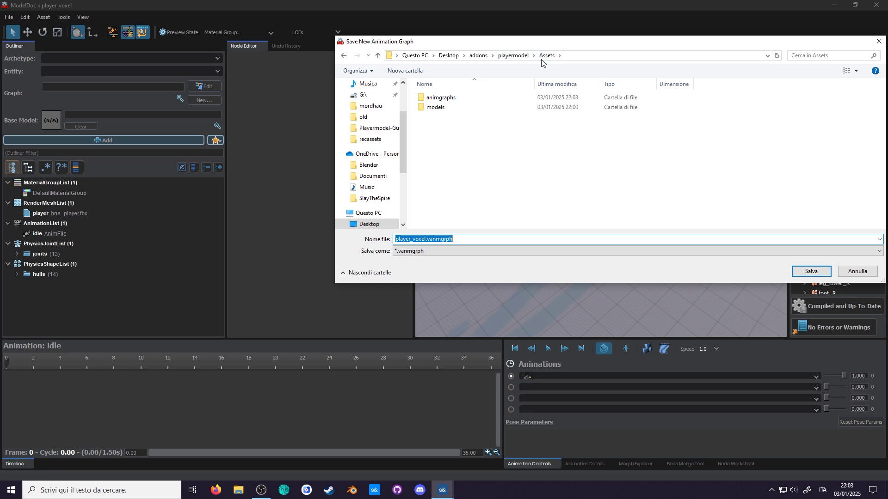
double_click(461, 107)
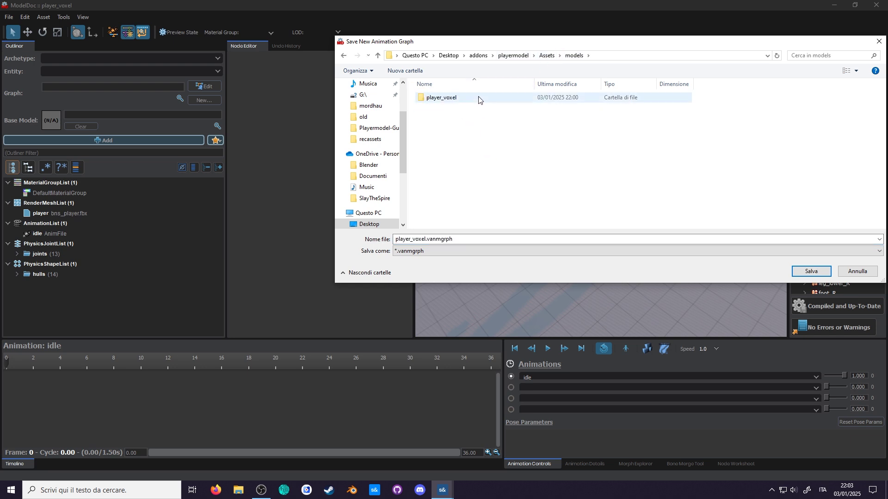
double_click(478, 98)
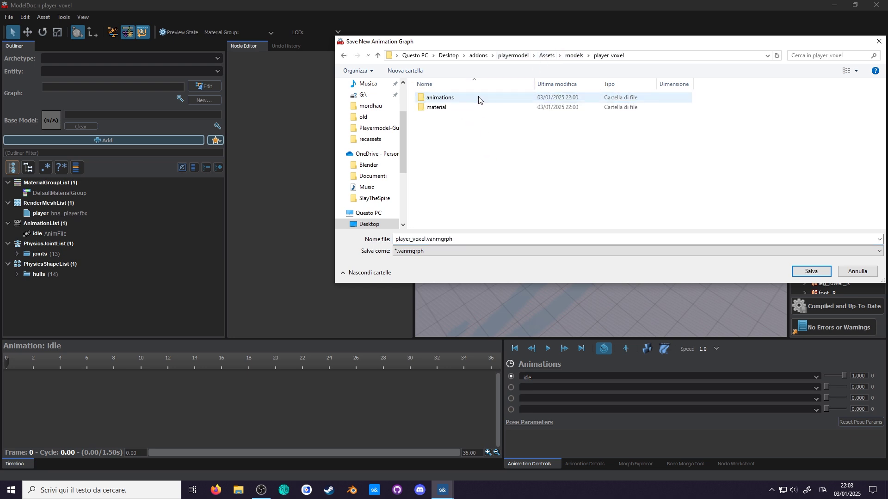
left_click(809, 272)
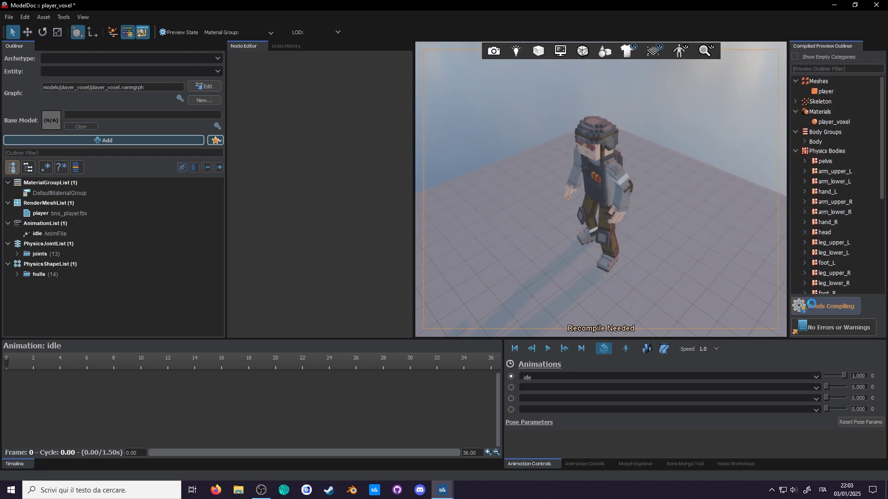
left_click(815, 306)
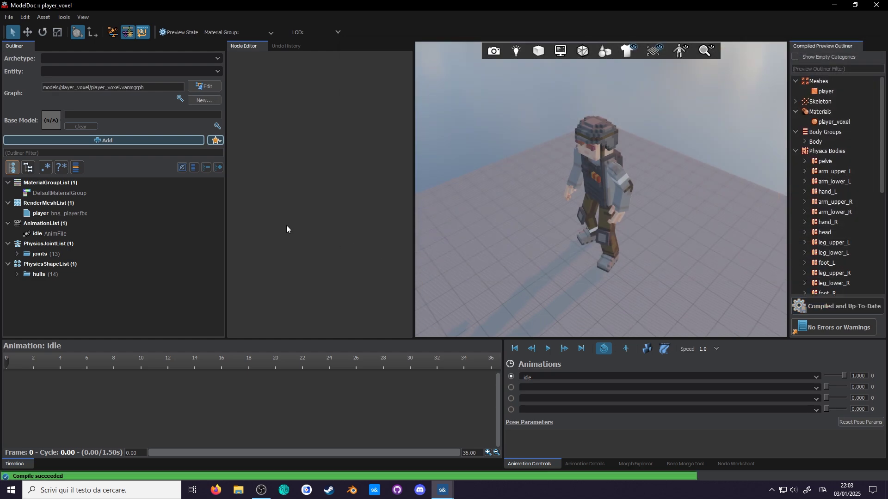
Step: Open player_voxel.vanmgrph in AnimGraph and set player_voxel.vmdl as the preview model
left_click(205, 86)
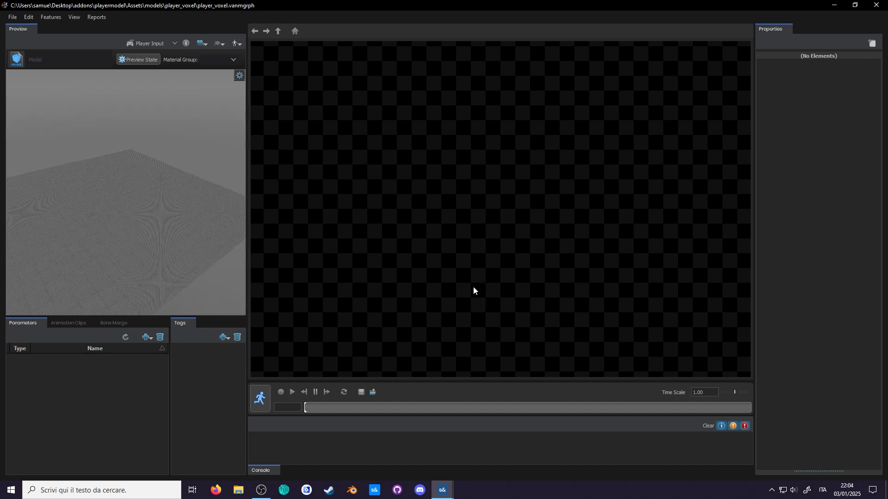
left_click(52, 60)
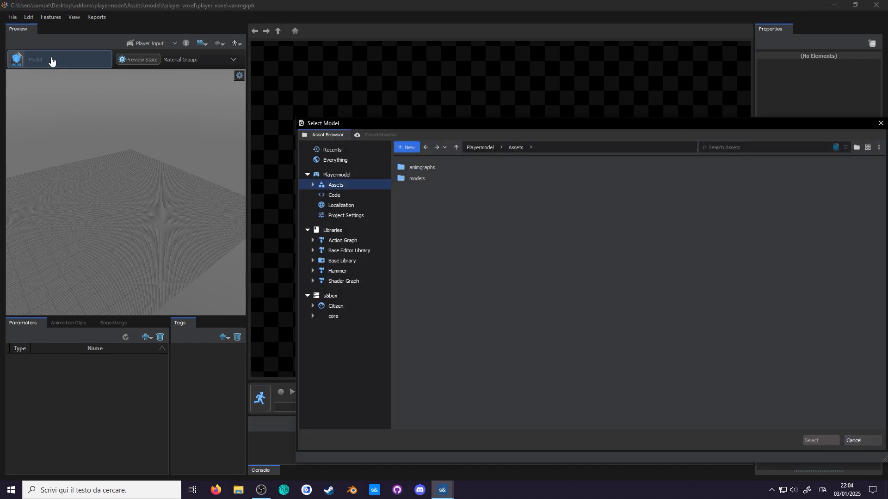
left_click(786, 167)
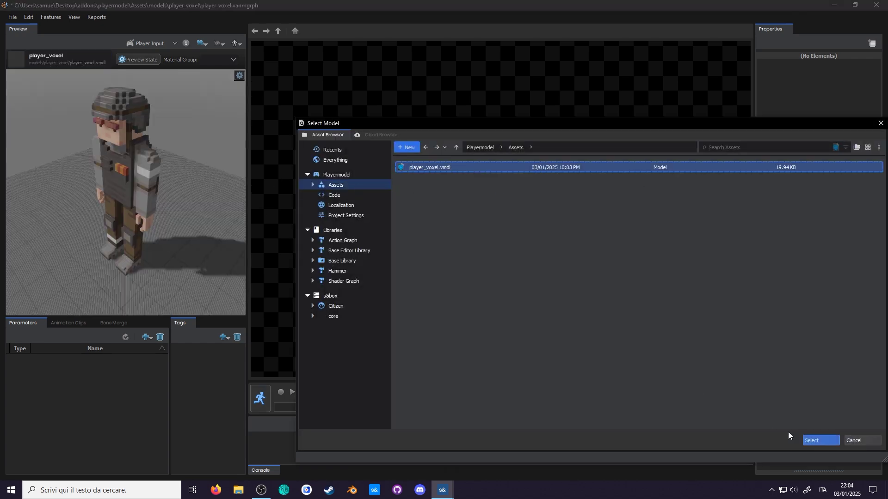
left_click(815, 440)
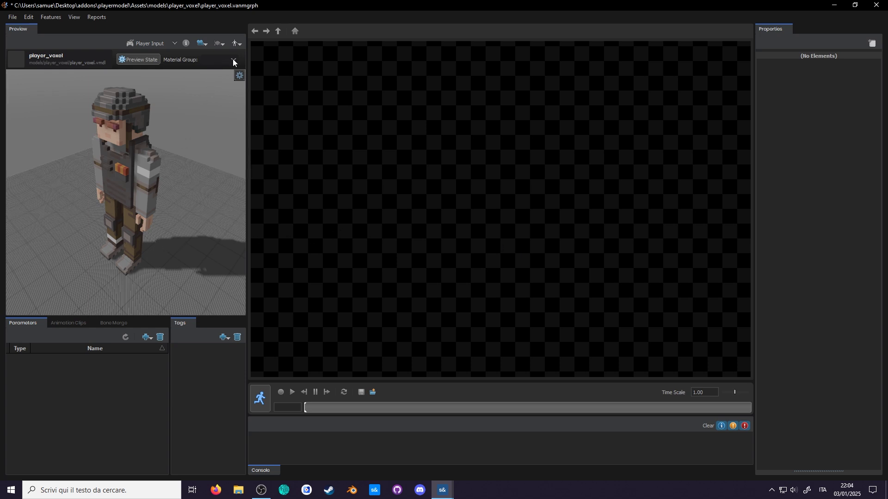
left_click(154, 58)
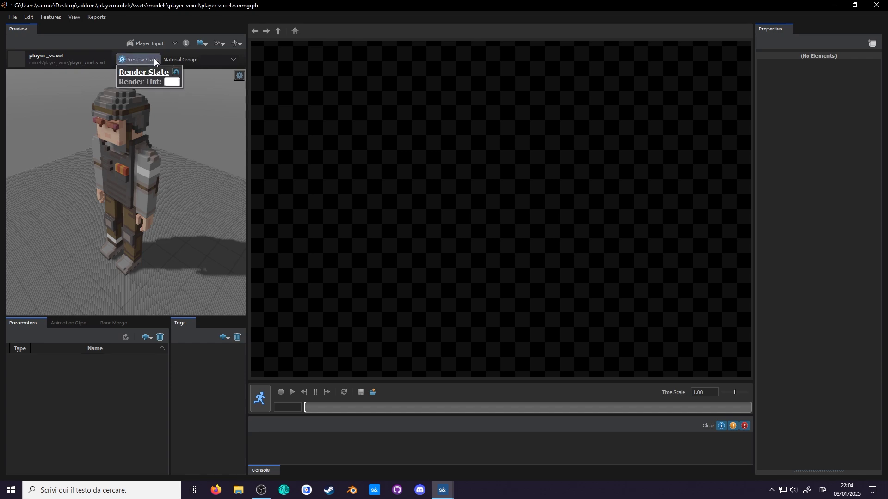
left_click(175, 88)
left_click_drag(418, 167, 384, 120)
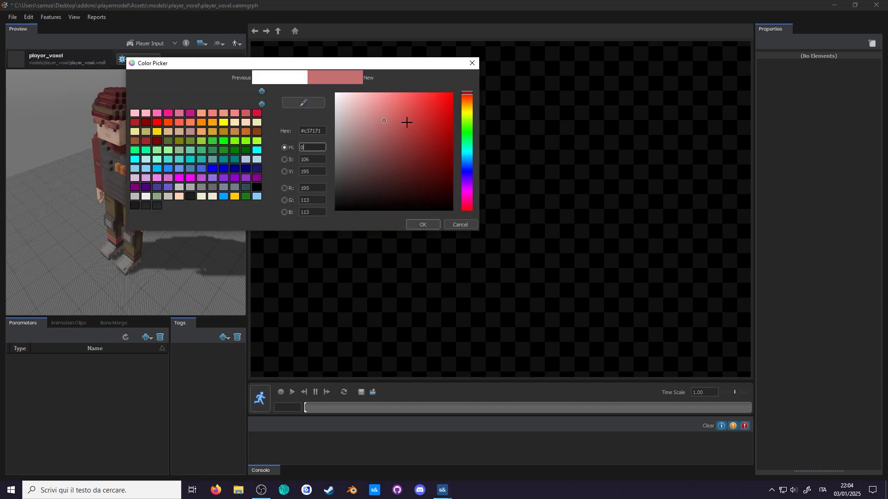
left_click_drag(466, 123, 466, 173)
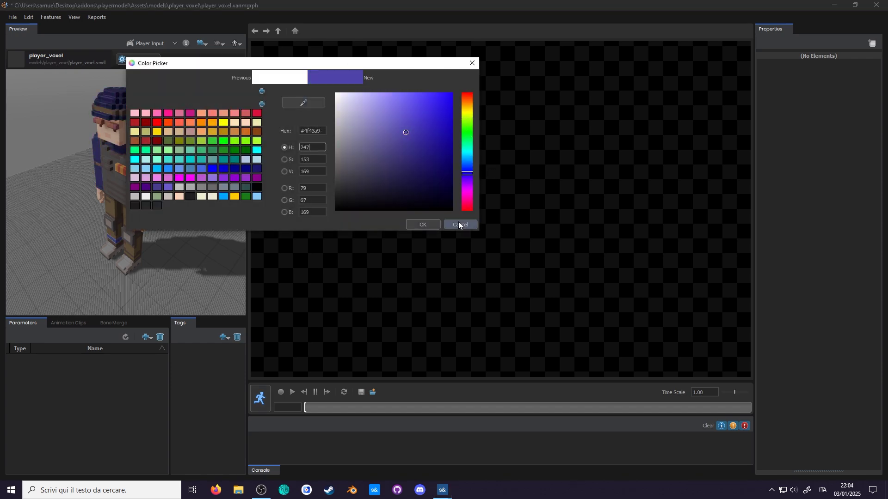
left_click(459, 225)
left_click_drag(175, 230, 155, 212)
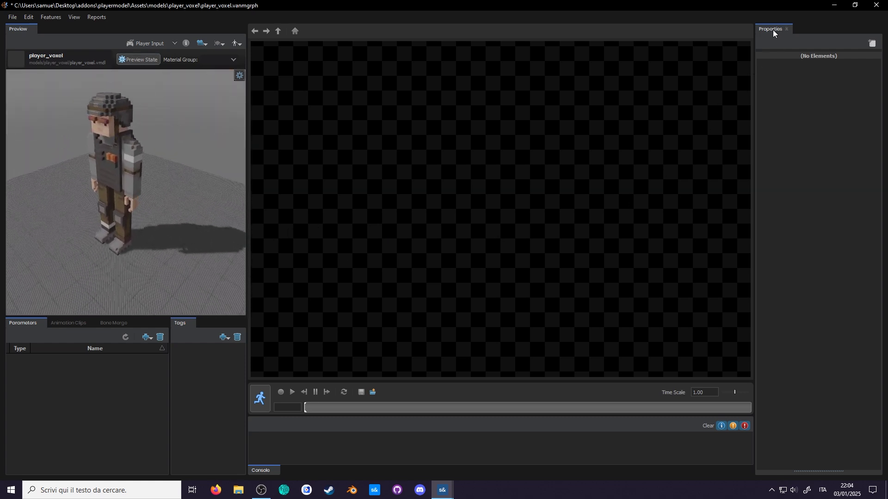
left_click_drag(773, 30, 860, 108)
left_click_drag(741, 153, 762, 173)
left_click_drag(777, 31, 65, 353)
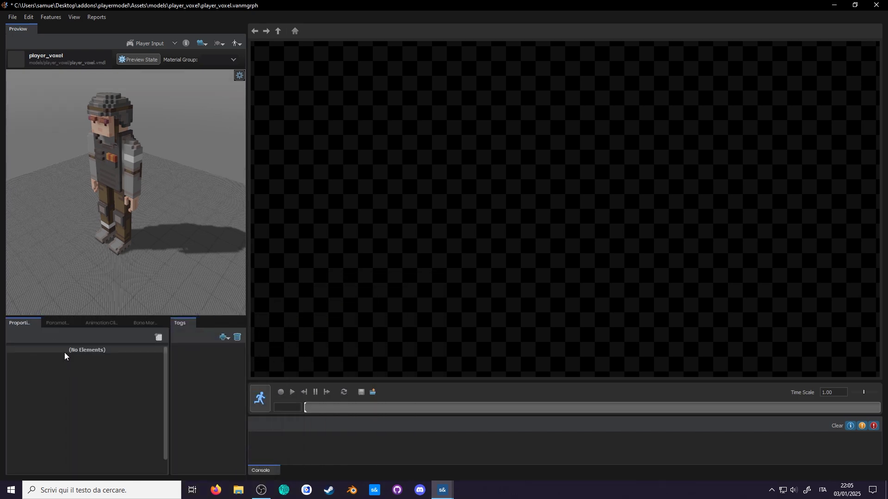
left_click(37, 323)
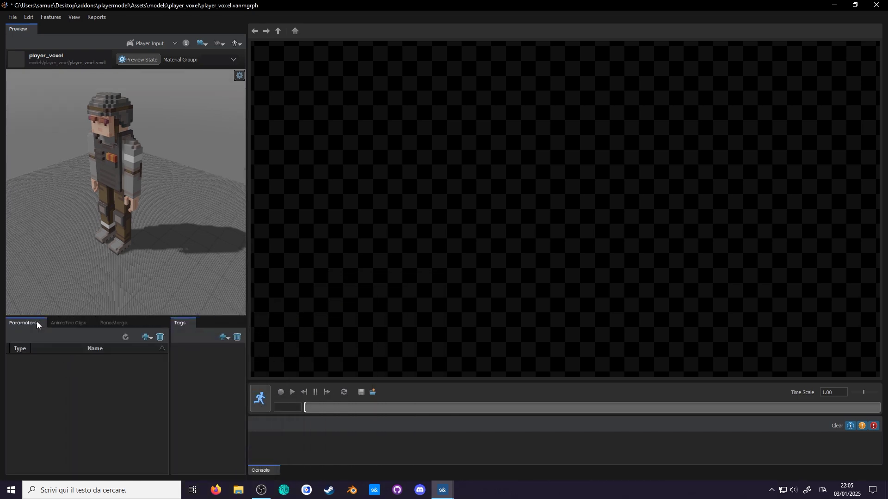
left_click(74, 17)
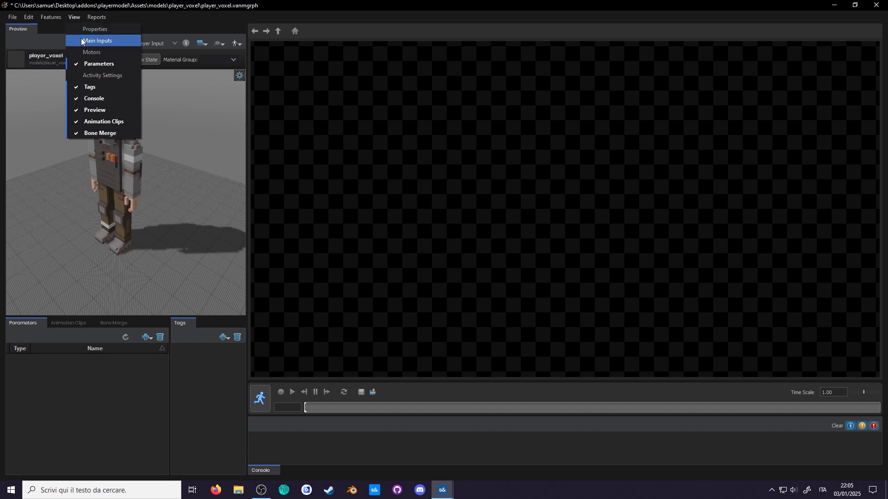
left_click(81, 29)
left_click_drag(18, 322, 872, 190)
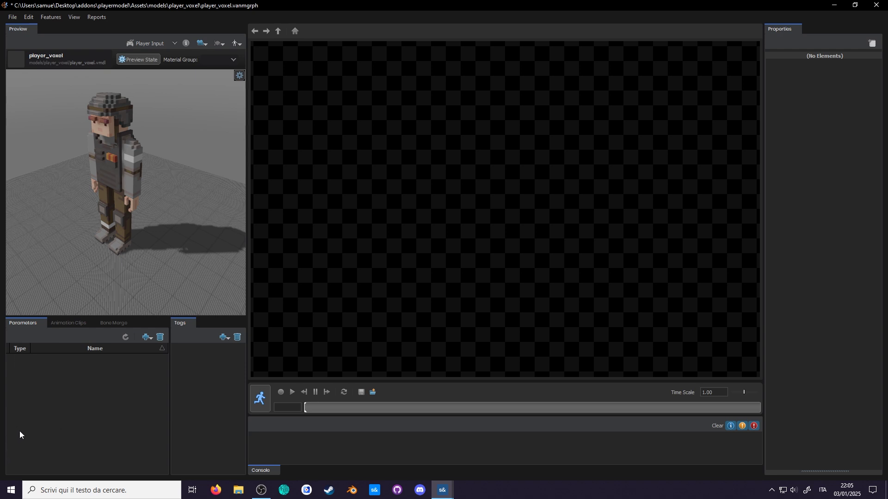
Step: View the idle clip's properties (37 frames, 24 fps, 1.5 s), then show Bone Merge settings
left_click(65, 322)
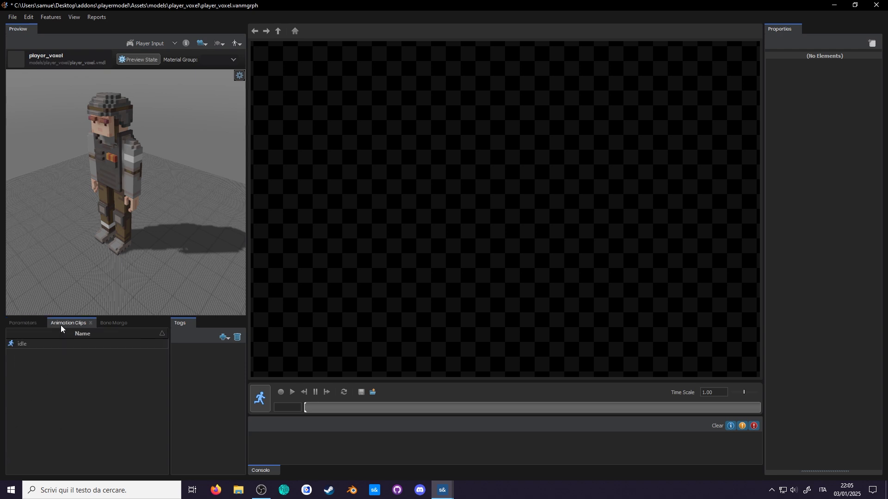
left_click(68, 345)
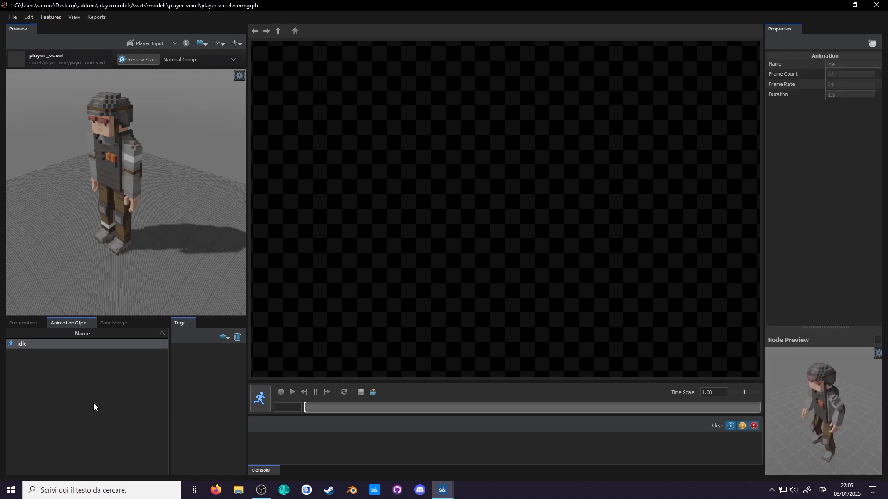
left_click(107, 325)
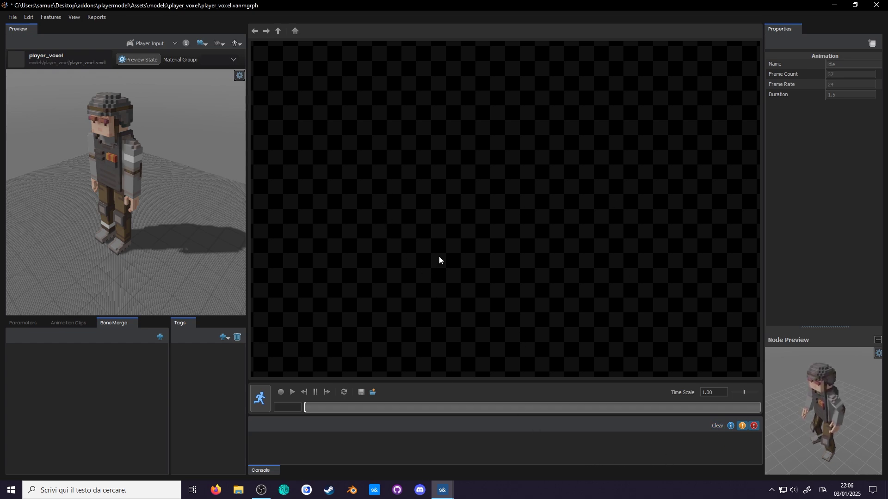
Step: Place a Final Pose node on the empty AnimGraph canvas
right_click(352, 126)
left_click(306, 31)
right_click(520, 242)
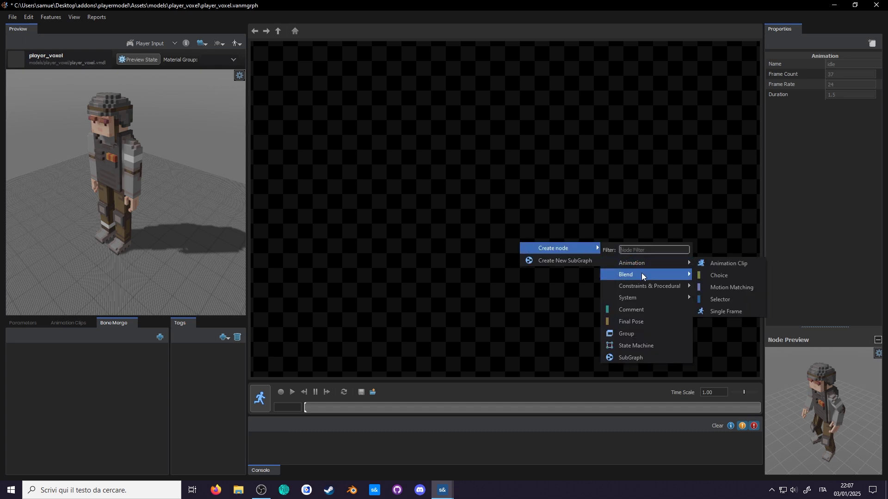
mouse_move(643, 282)
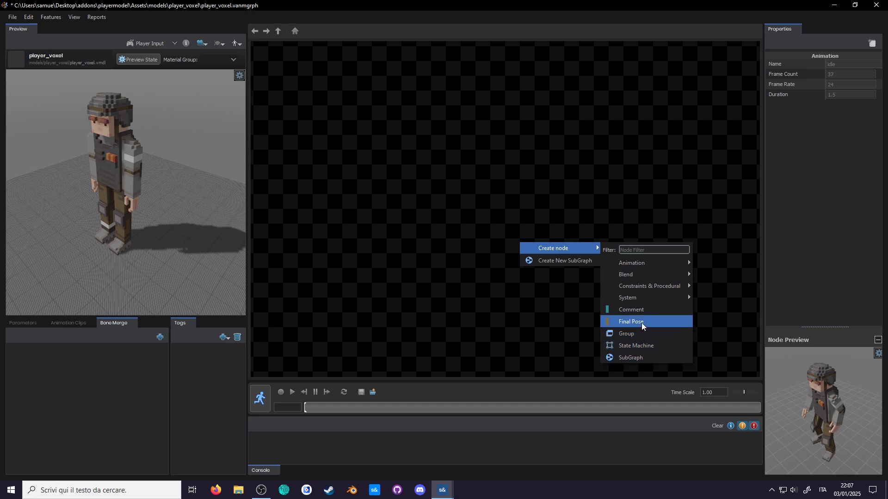
left_click(642, 326)
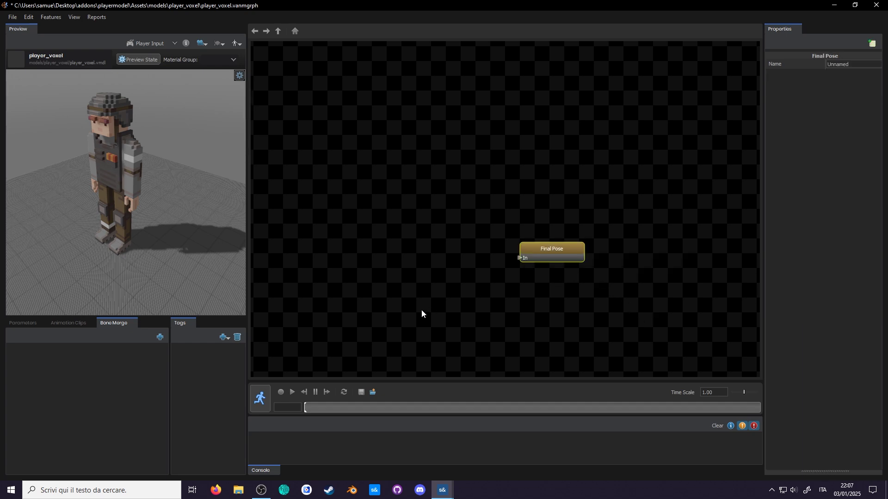
Step: Add an Animation Clip node playing the idle sequence and wire its Out to Final Pose
right_click(392, 260)
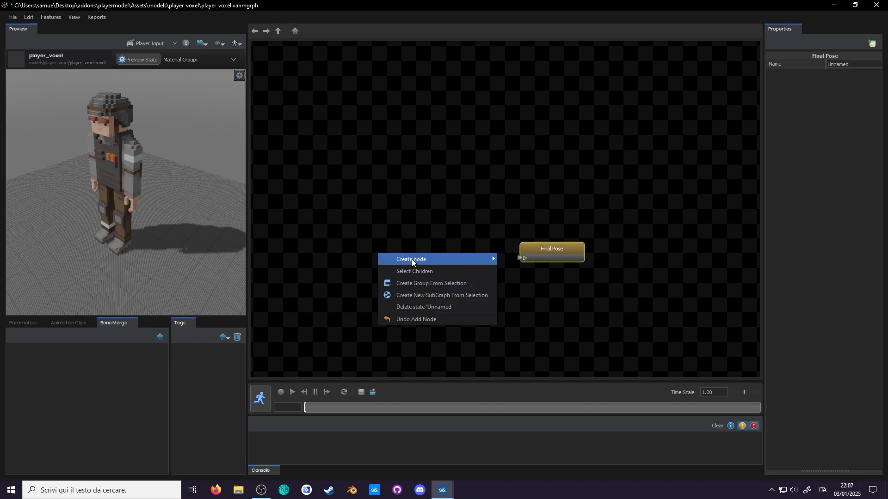
mouse_move(412, 260)
mouse_move(539, 272)
left_click(610, 272)
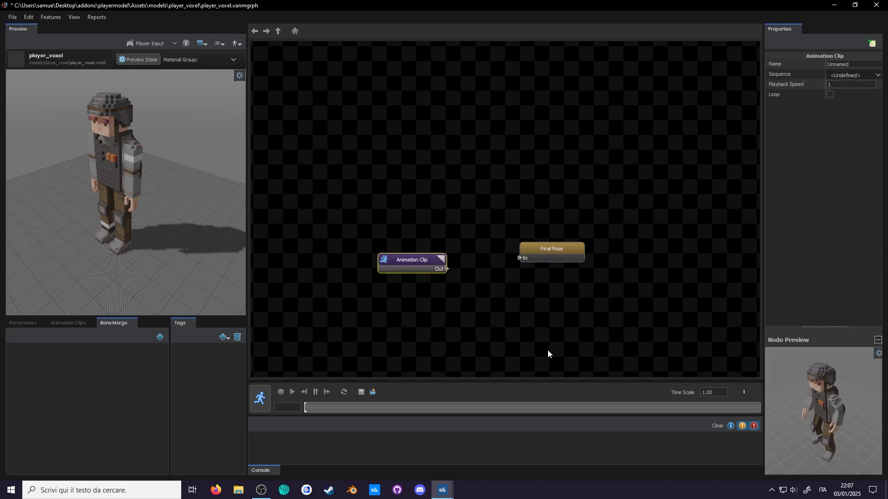
left_click(865, 75)
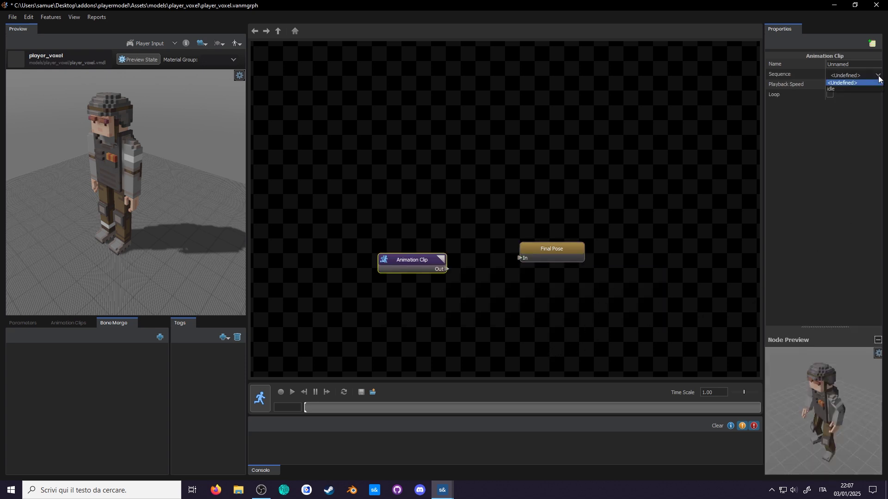
left_click(862, 88)
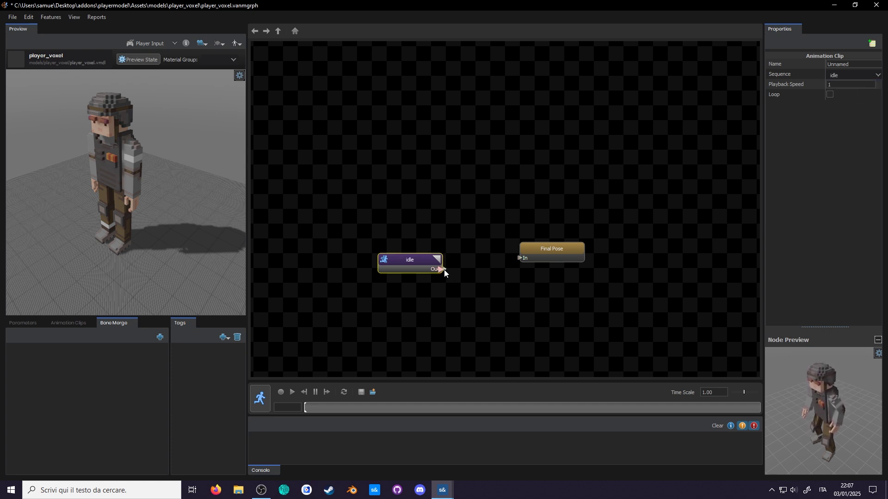
left_click_drag(444, 271, 518, 260)
Step: Preview the idle animation, then switch back to ModelDoc with Alt+Tab
left_click(260, 400)
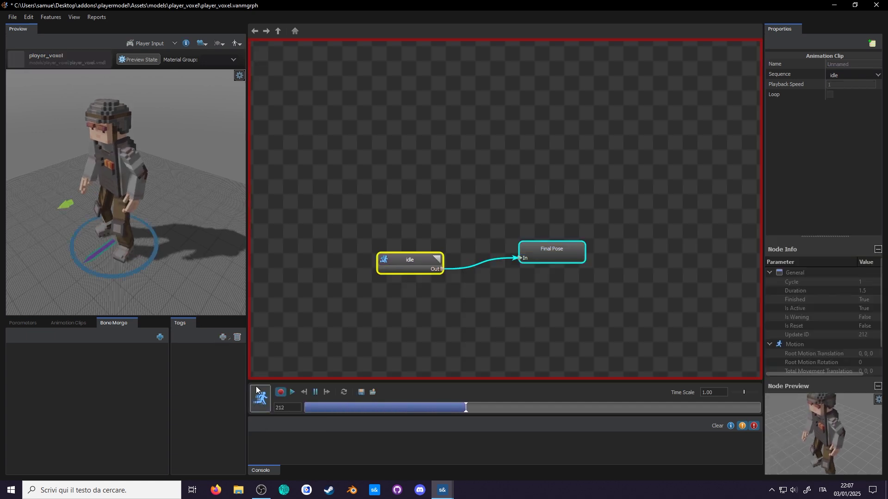
left_click(261, 400)
key("alt+Tab")
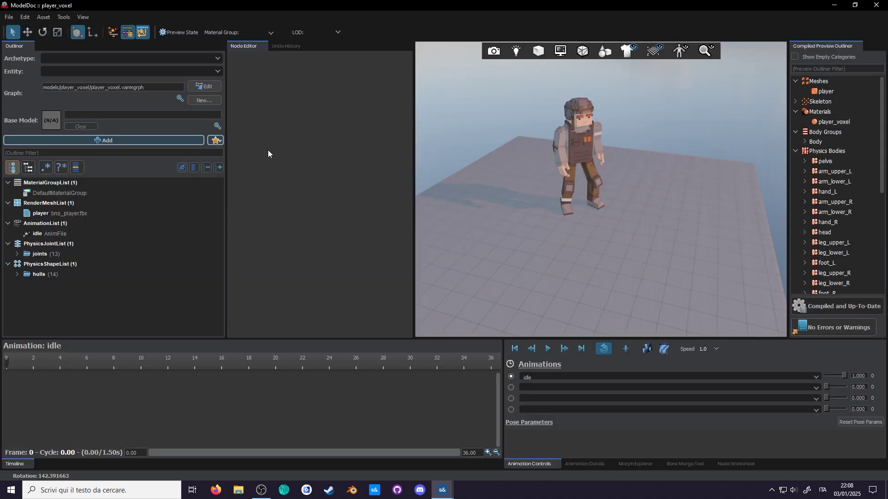
Step: Import the eight walk animations walkE through walkW and accept the suggested looping markup
left_click(217, 141)
left_click(233, 163)
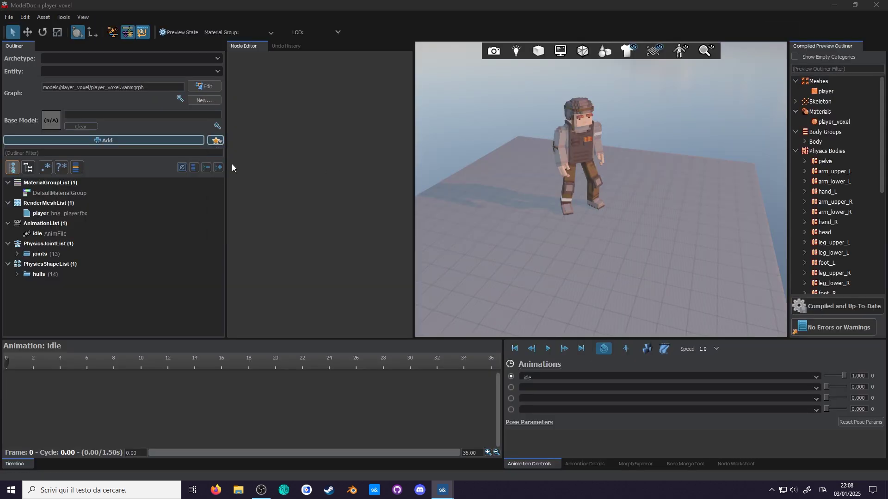
double_click(437, 97)
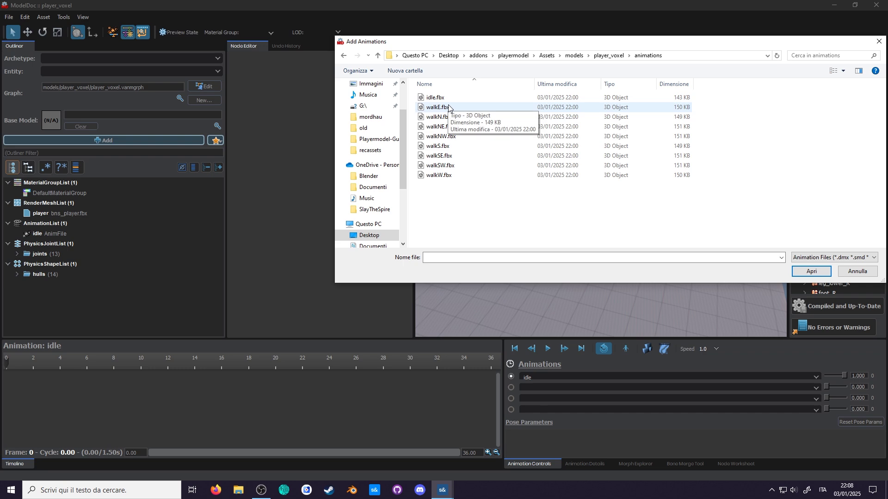
left_click(437, 107)
left_click(451, 175, "shift")
left_click(810, 273)
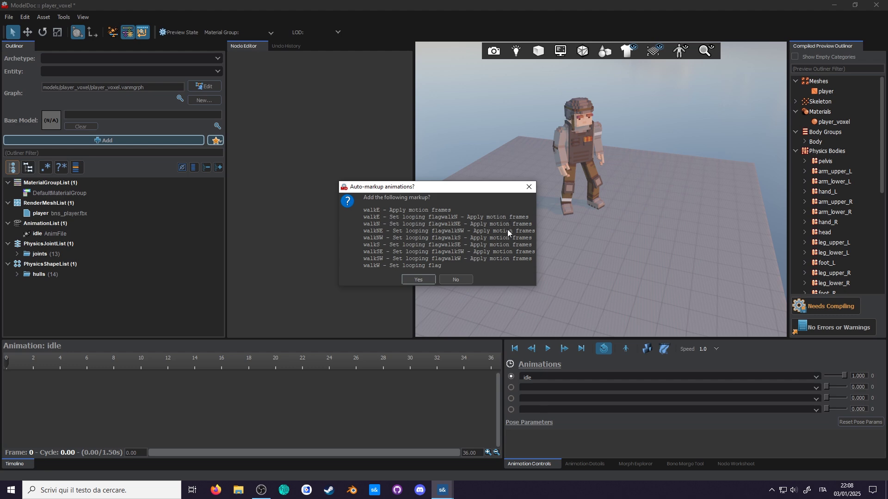
left_click(418, 280)
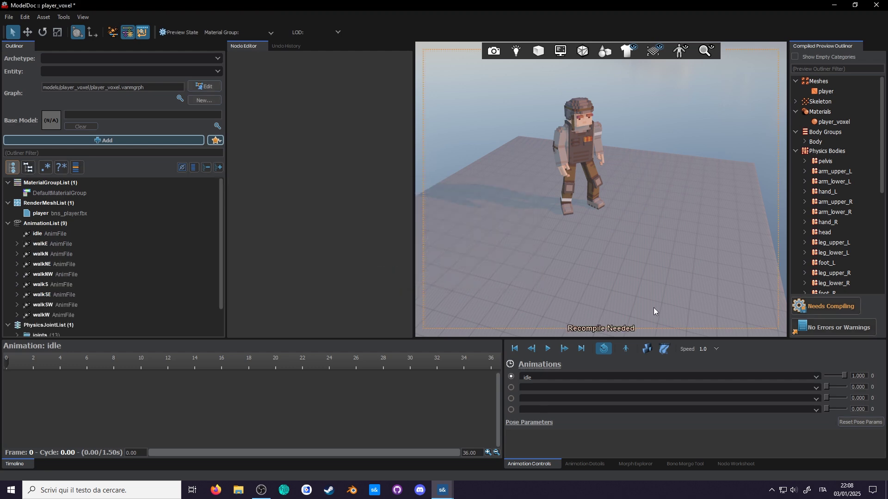
Step: Play the walkN animation in the viewport and orbit around the walking character
left_click(67, 255)
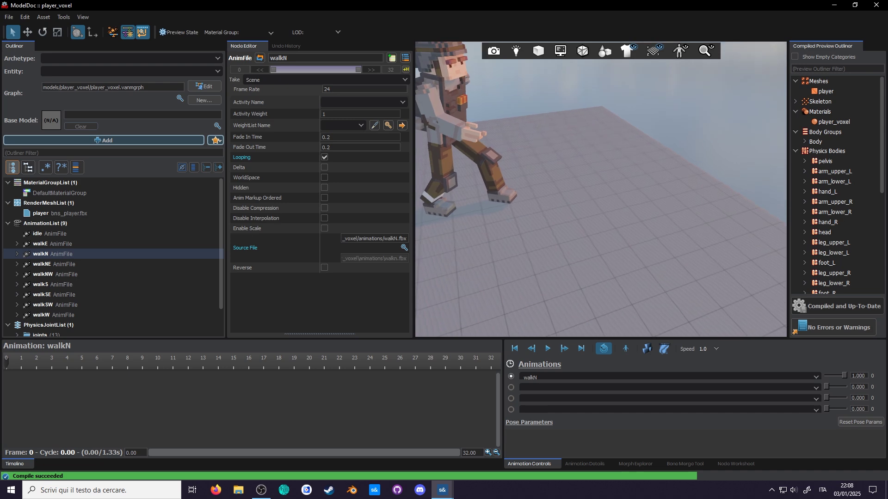
left_click_drag(594, 268, 453, 266)
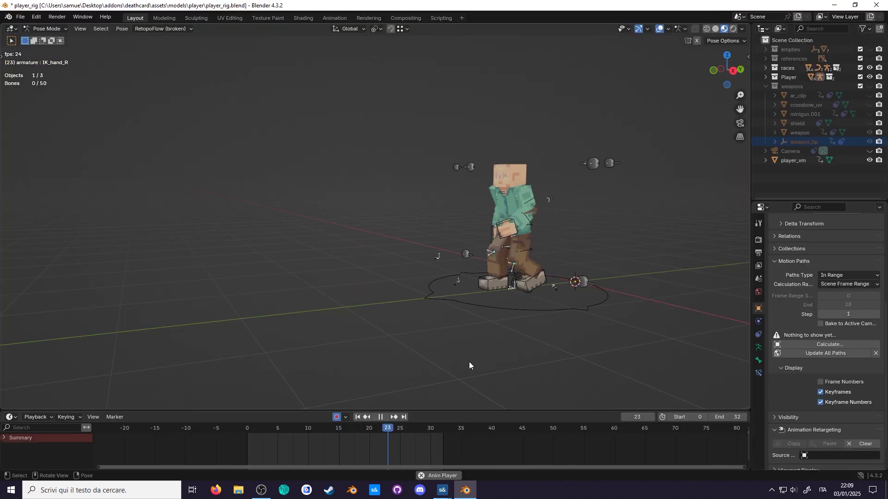
middle_click_drag(469, 361, 454, 340)
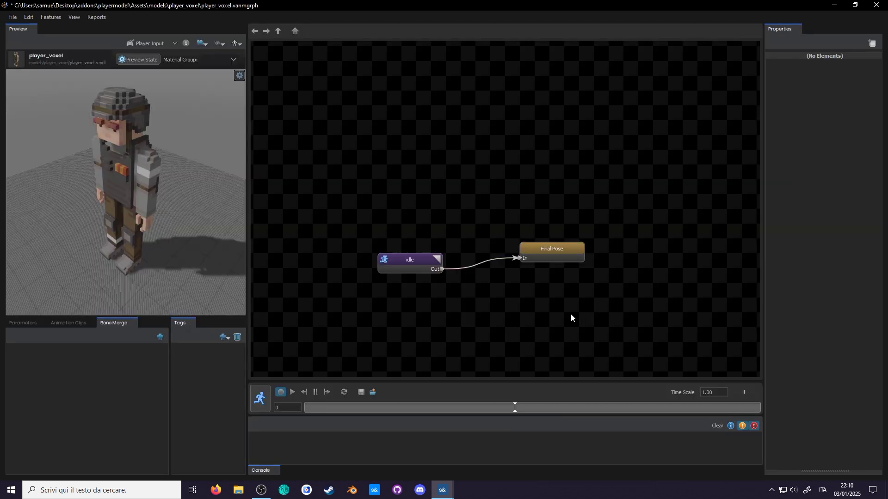
Step: Place a walkN clip node, wire it into Final Pose, and preview it playing
left_click(61, 326)
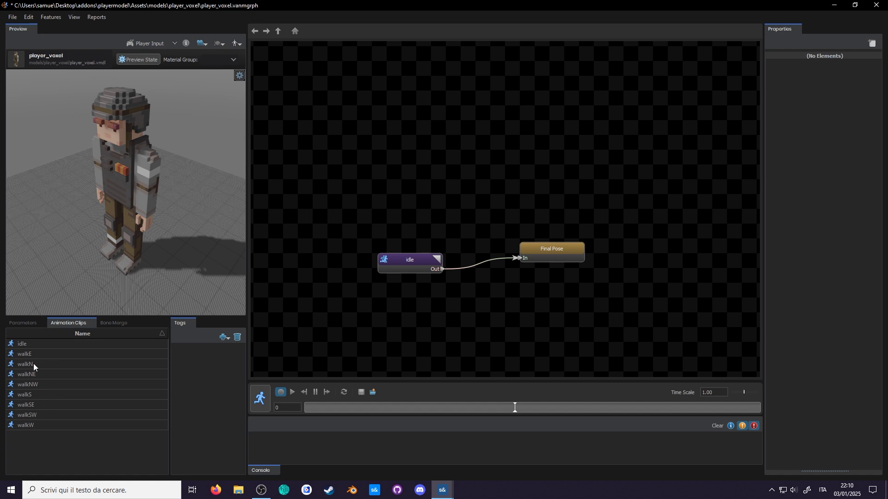
left_click_drag(34, 364, 399, 298)
left_click_drag(464, 313, 516, 261)
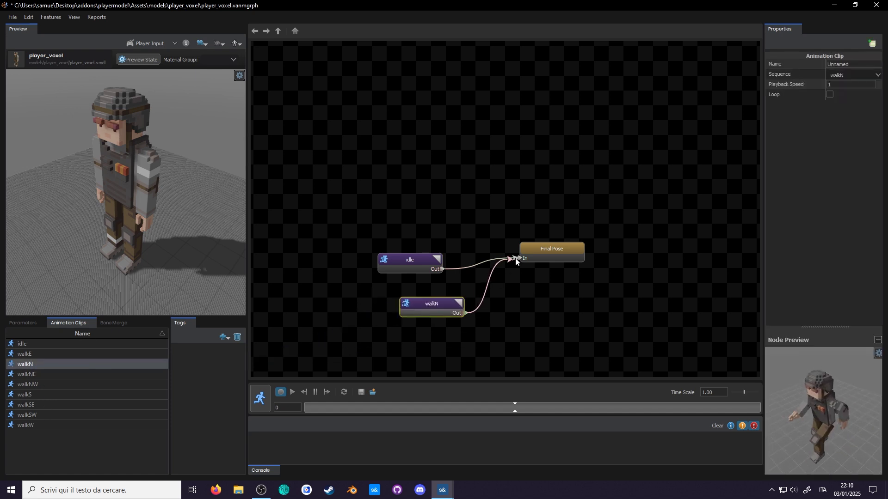
left_click(261, 399)
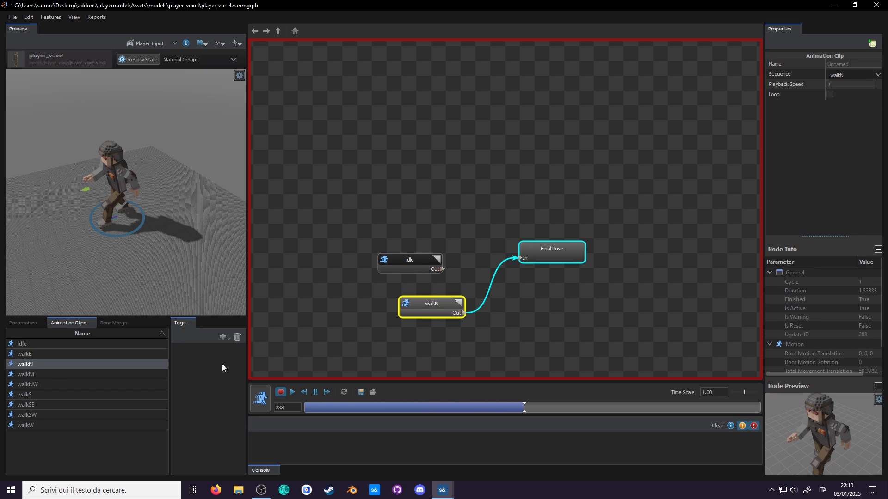
left_click(260, 399)
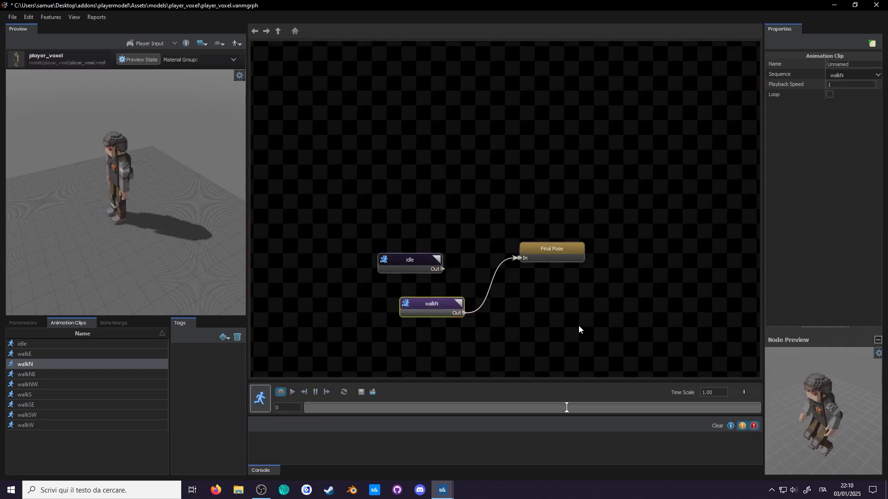
Step: Make the walkN and idle clips loop, then preview the graph
left_click(830, 94)
left_click(409, 260)
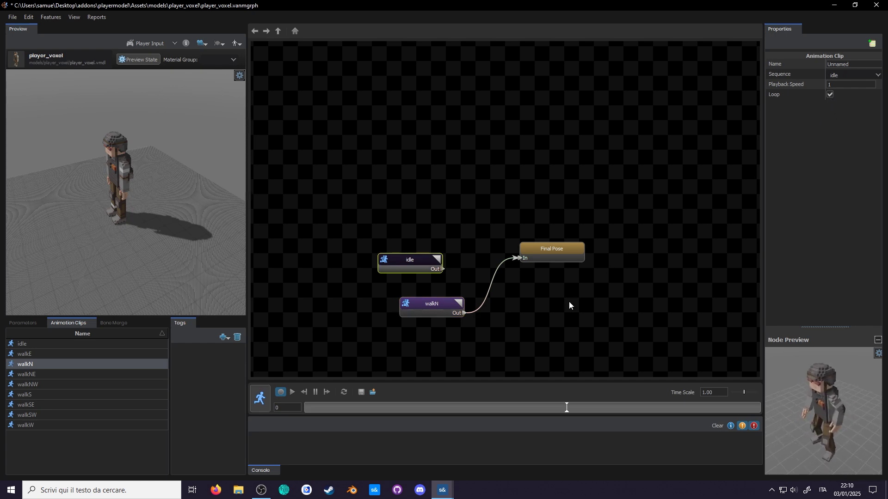
left_click(569, 301)
left_click(260, 399)
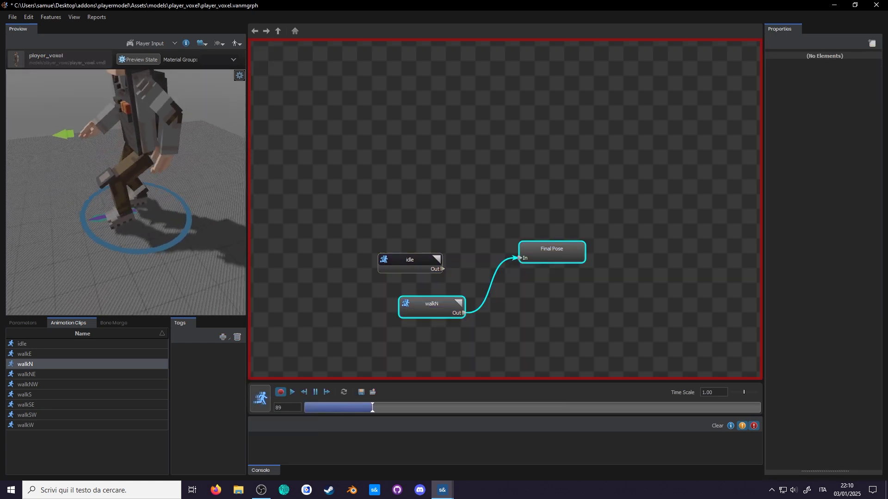
left_click(260, 399)
Step: Set walkN's Playback Speed to 2 and preview the faster walk
left_click(428, 308)
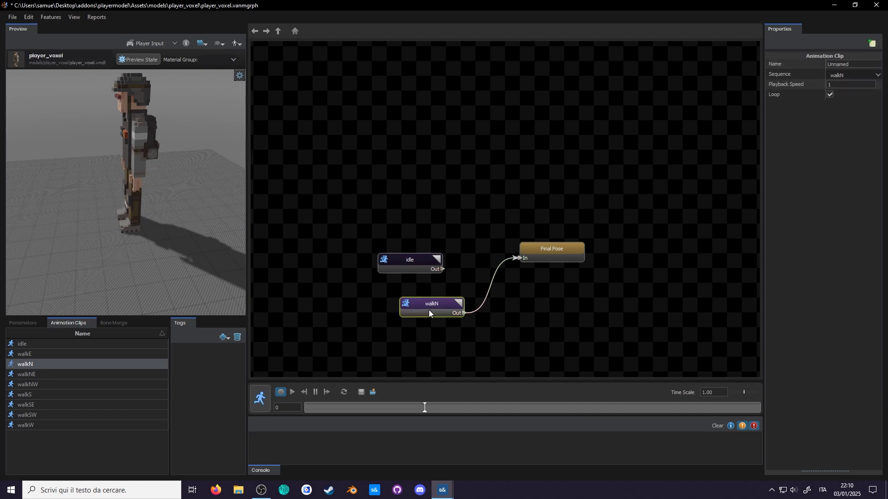
double_click(869, 85)
type("2")
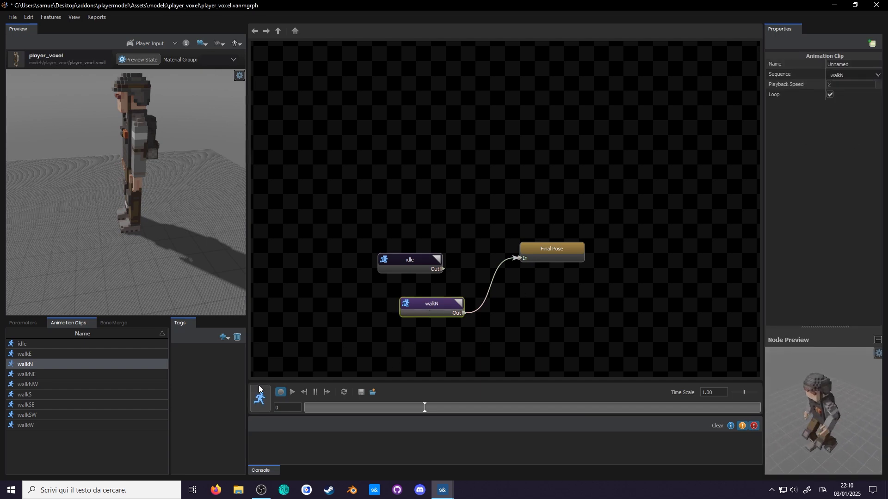
left_click(259, 391)
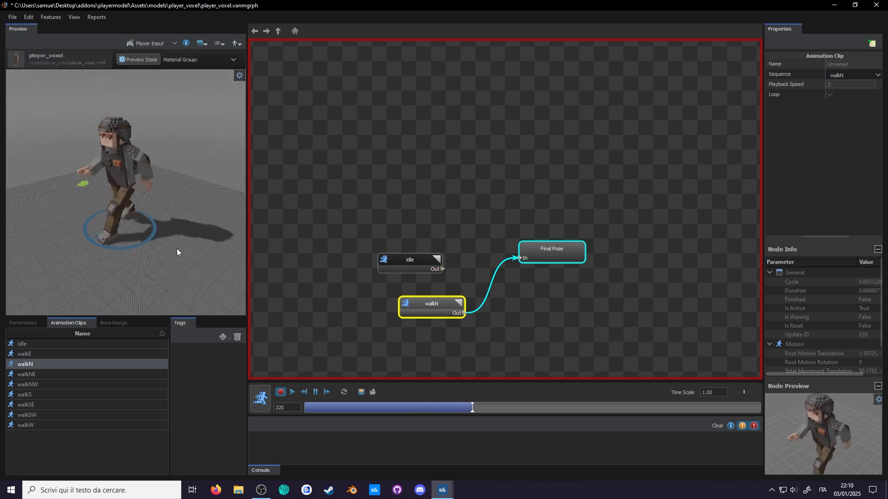
left_click(260, 398)
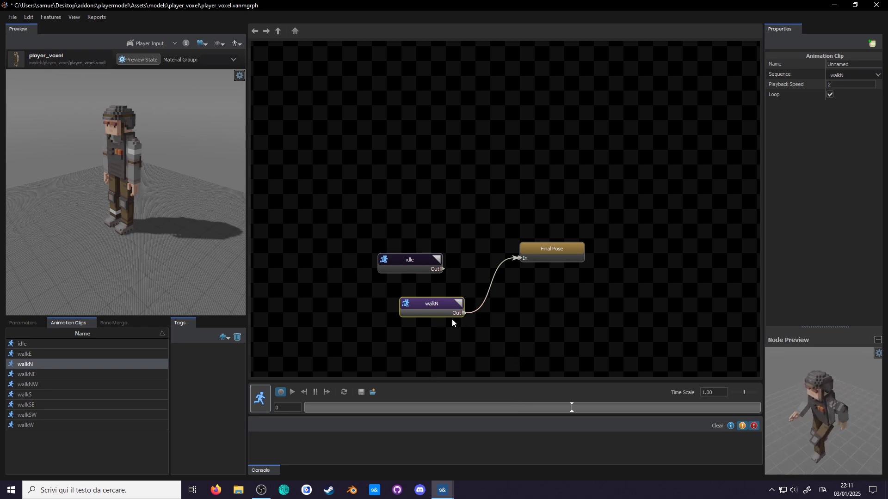
Step: Add a State Machine node to the canvas from the Create node menu
right_click(556, 313)
mouse_move(575, 319)
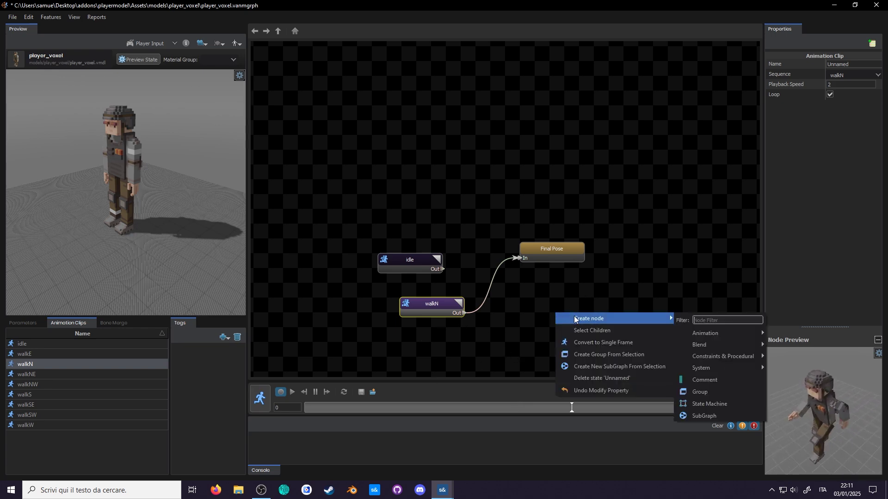
left_click(721, 402)
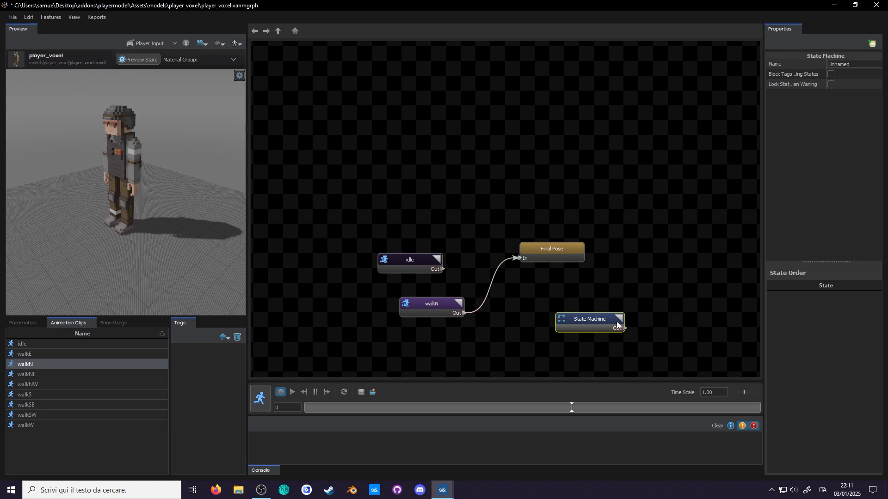
Step: Enter the empty State Machine, stepping back to the root graph and re-entering several times
double_click(593, 327)
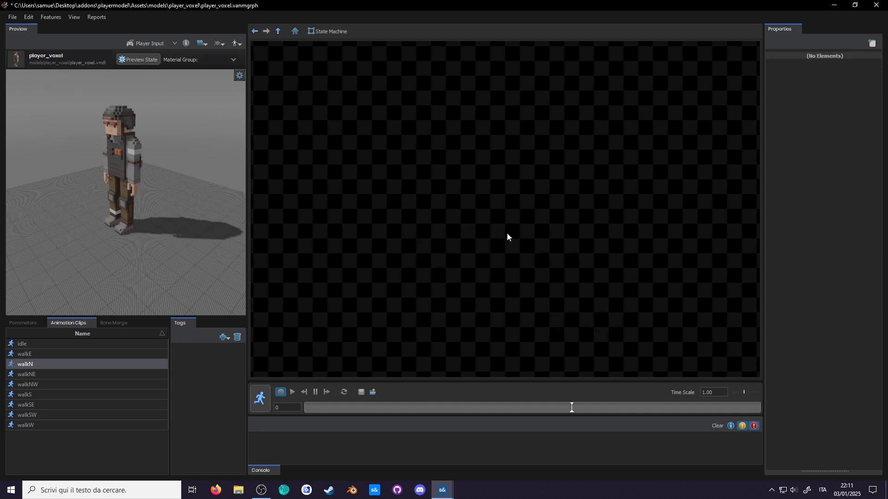
left_click(280, 30)
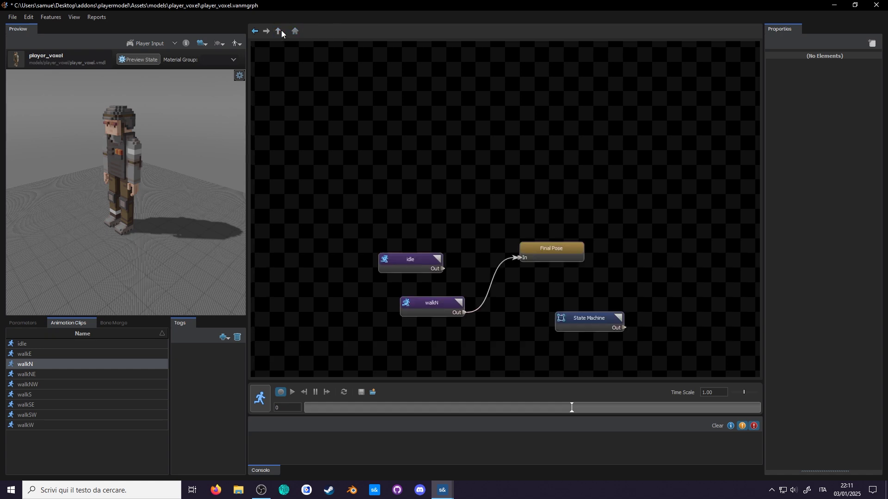
double_click(572, 315)
left_click(254, 32)
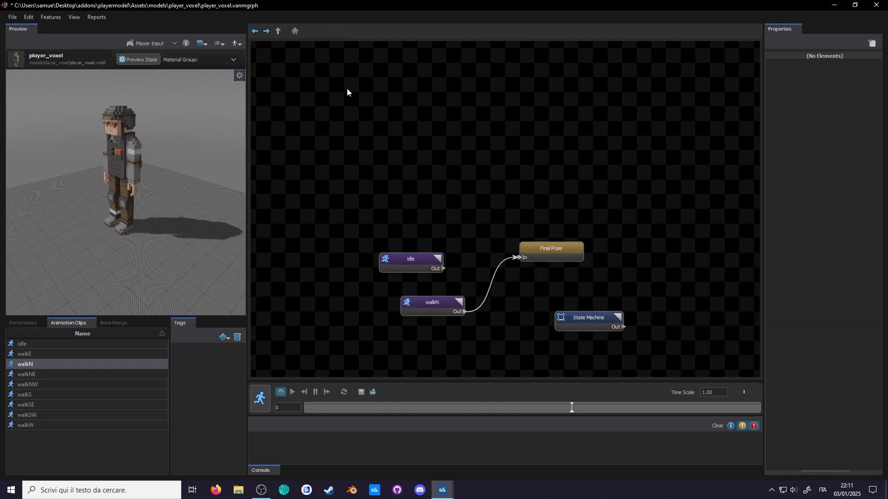
double_click(583, 317)
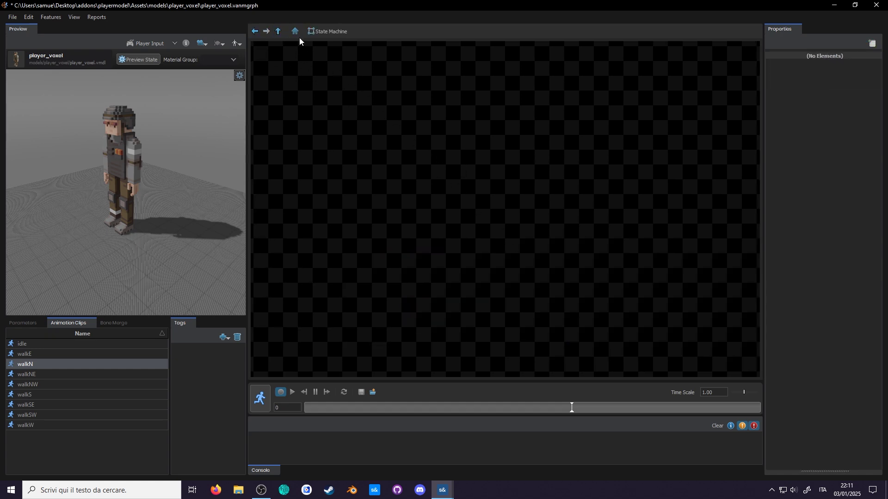
left_click(296, 32)
double_click(595, 316)
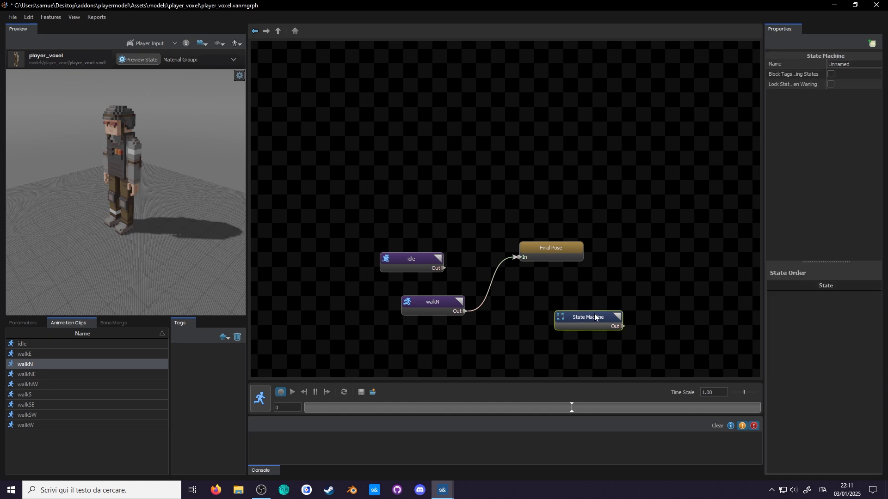
Step: Create a new state inside the State Machine and name it idle
right_click(490, 176)
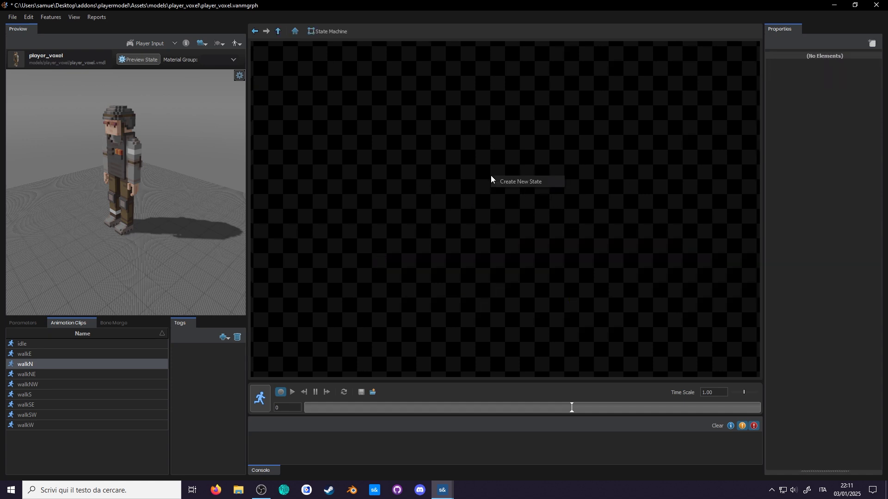
left_click(518, 185)
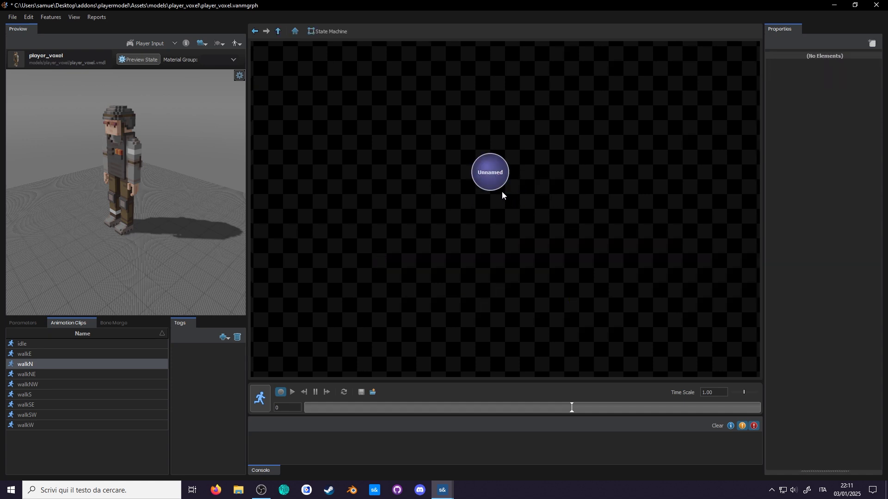
left_click(498, 180)
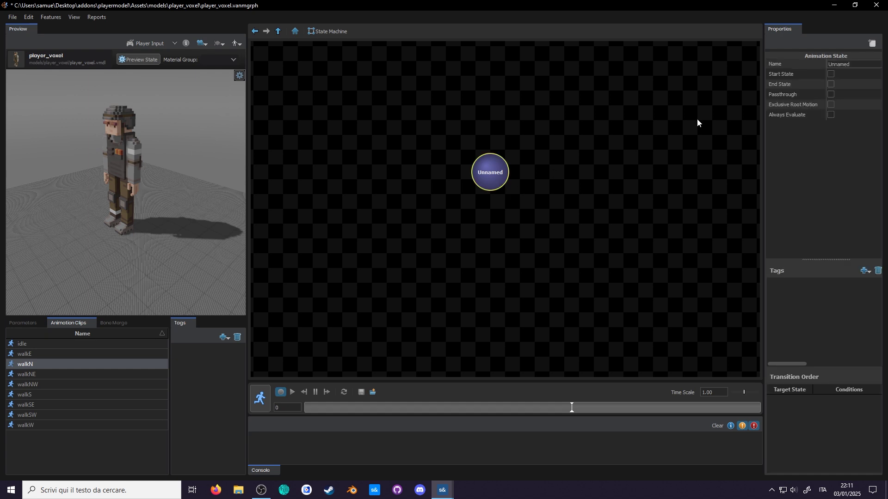
key("ctrl+a")
type("idle")
key("Return")
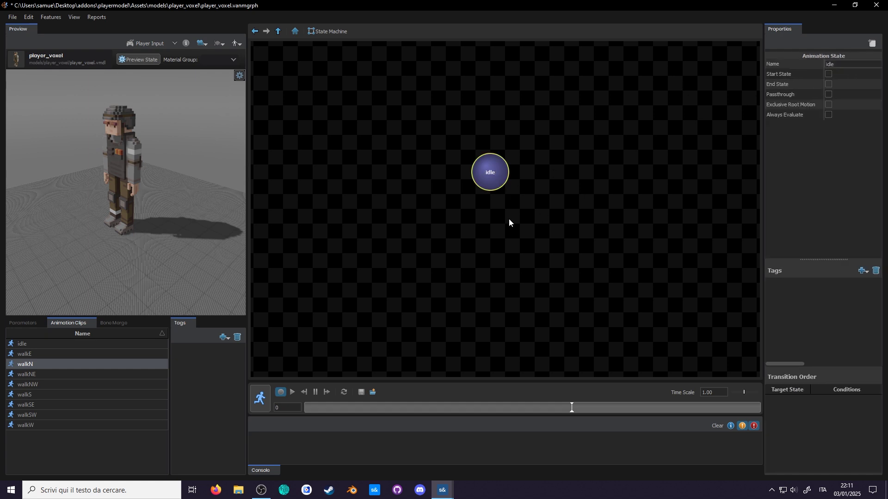
Step: Add a second state named walk and draw a transition from idle to walk
right_click(486, 261)
left_click(500, 267)
left_click(498, 266)
left_click(854, 61)
key("ctrl+a")
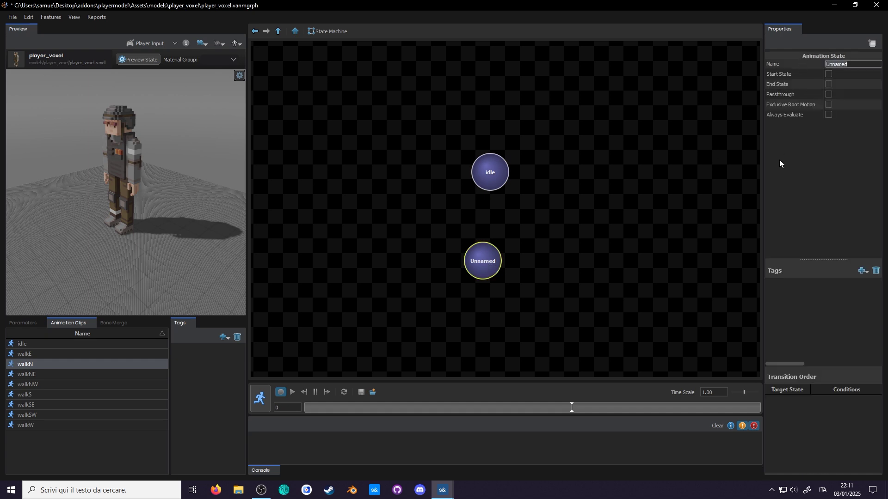
type("walk")
key("Return")
left_click_drag(488, 184, 500, 261)
left_click(492, 224)
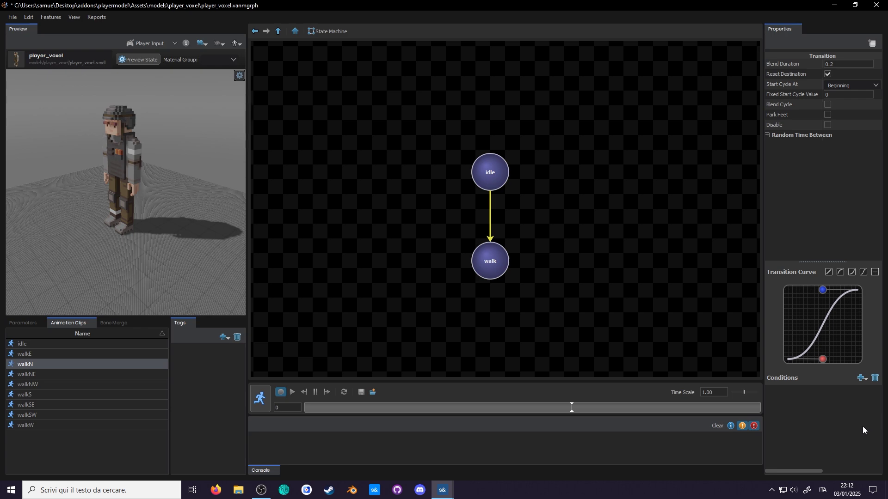
Step: Add a Time Condition to the idle-to-walk transition and widen the Properties panel
left_click(862, 378)
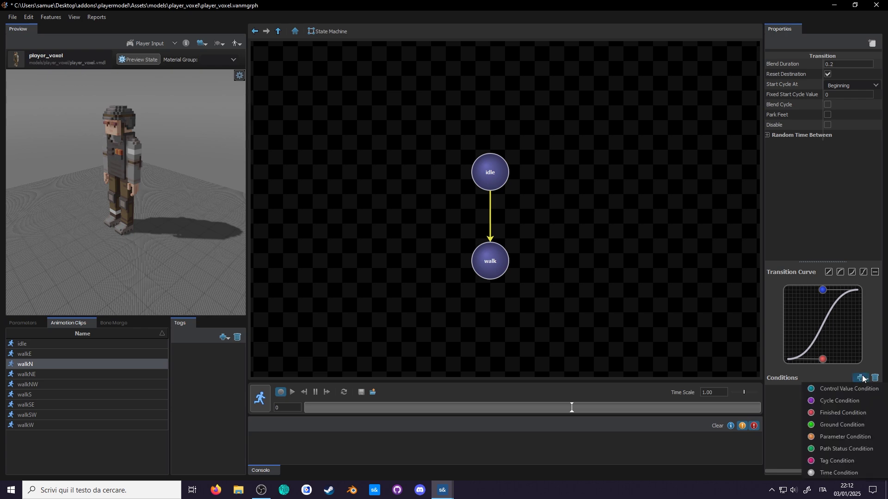
left_click(833, 472)
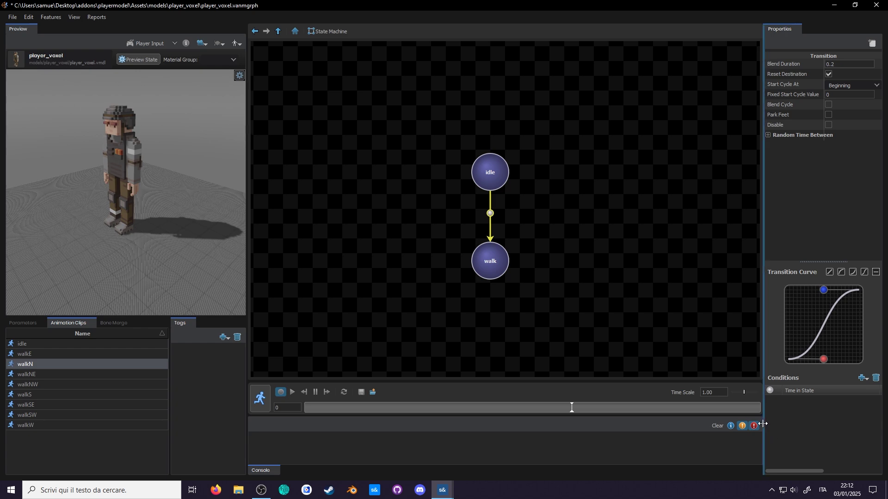
left_click_drag(763, 428, 686, 428)
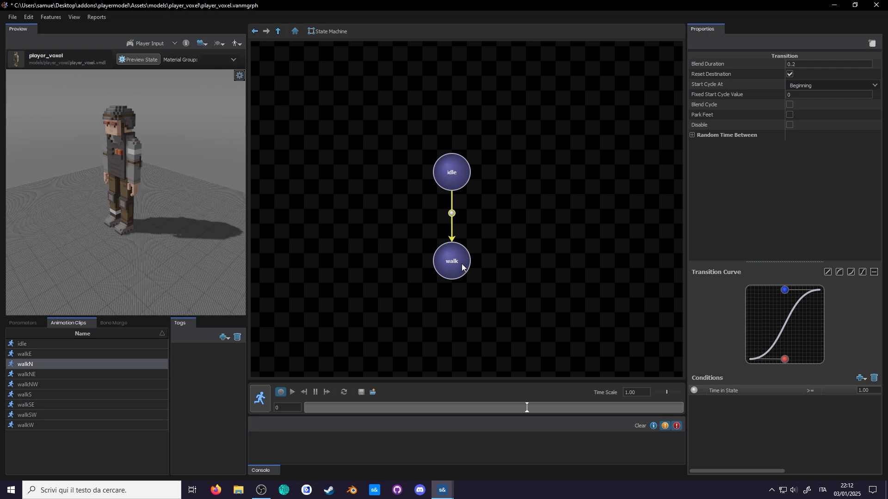
Step: Draw a return transition from walk to idle and check both transitions
left_click_drag(464, 268, 462, 176)
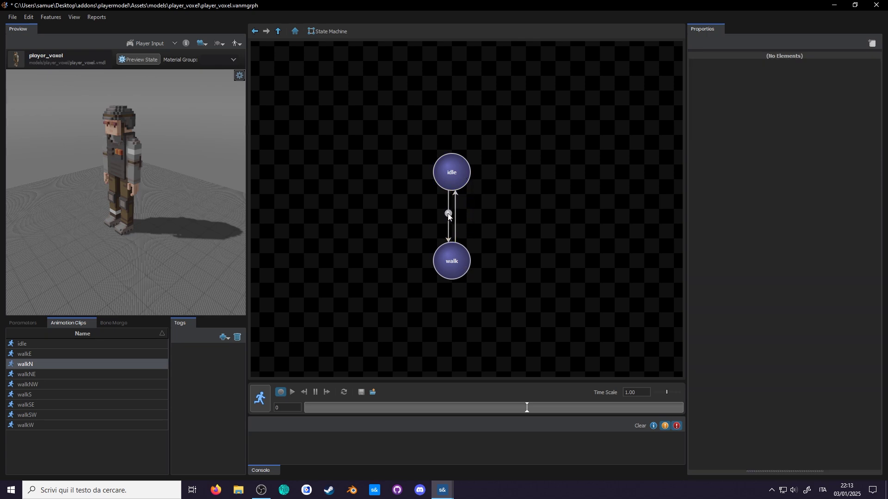
left_click(448, 214)
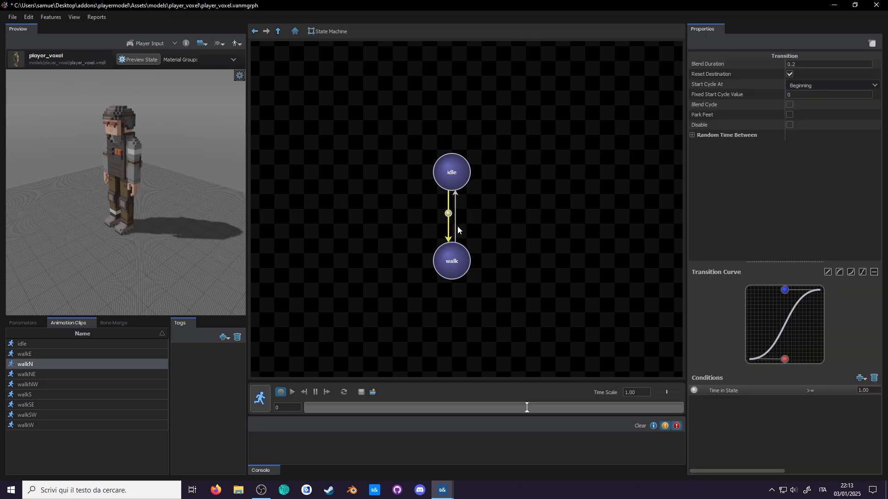
left_click(456, 226)
Step: Return to the main graph and check the grid snapping setting in Edit > Options
left_click(279, 33)
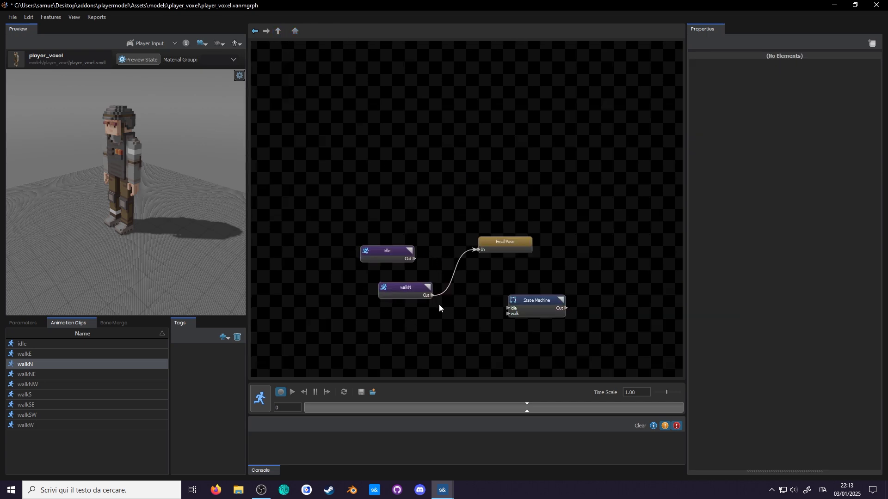
left_click(57, 19)
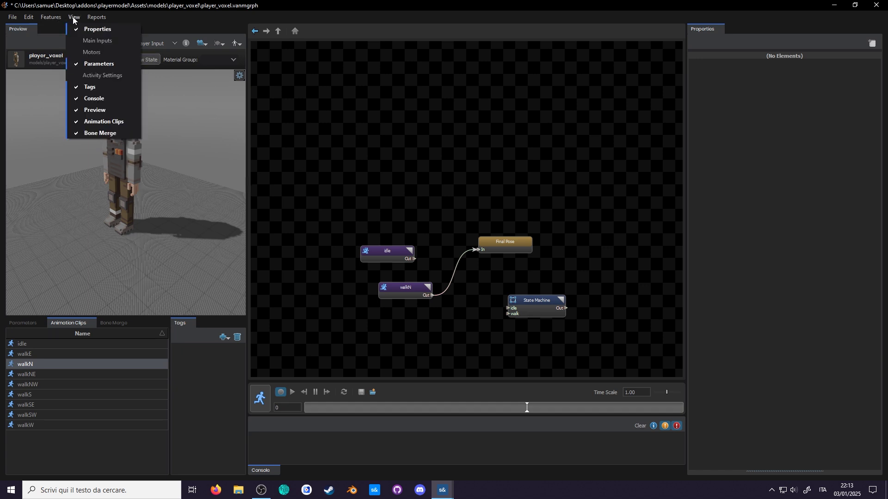
left_click(31, 18)
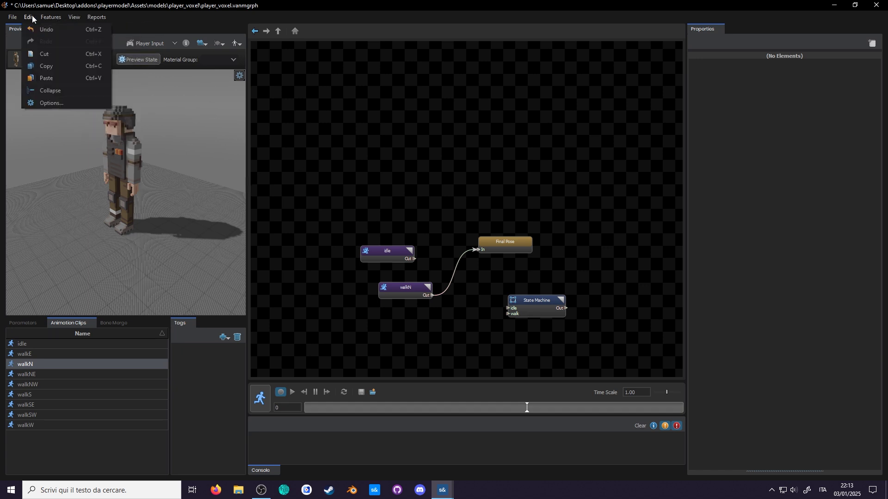
left_click(55, 102)
left_click(312, 134)
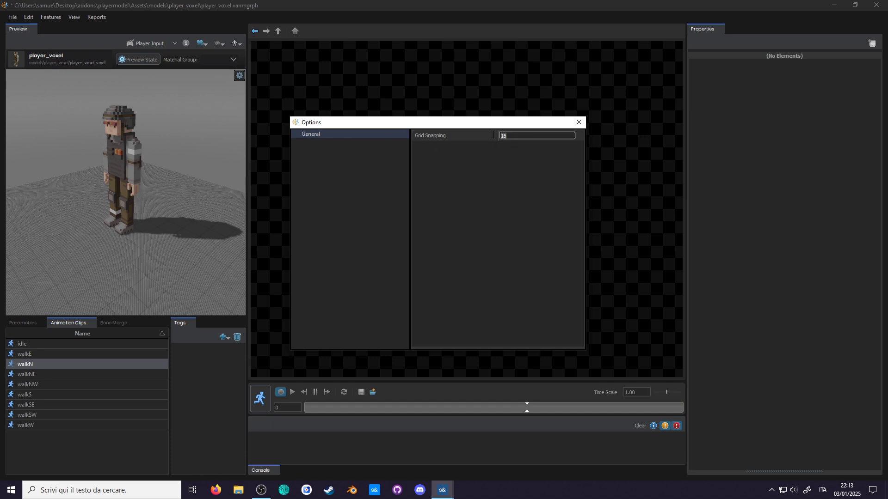
left_click(580, 121)
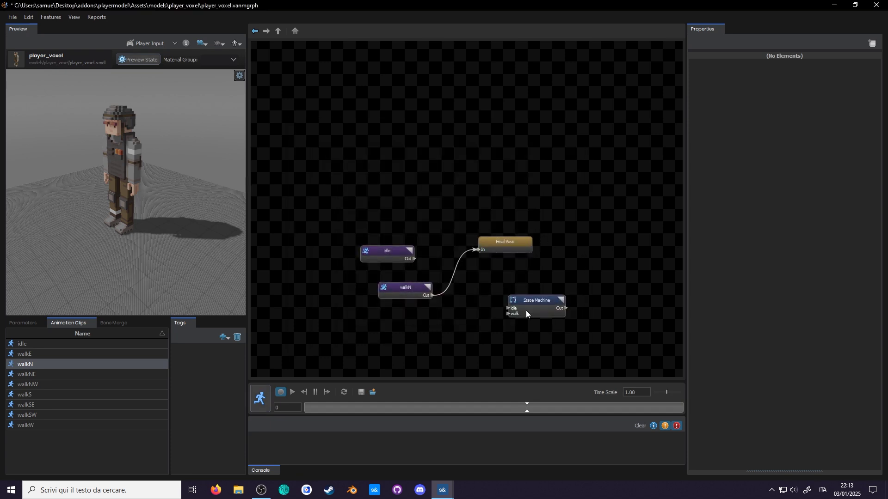
Step: Line the nodes up in a row, wiring idle and walkN into the State Machine's inputs
left_click_drag(526, 310, 488, 286)
left_click_drag(512, 248, 548, 249)
left_click_drag(397, 257, 422, 244)
left_click_drag(512, 252, 564, 261)
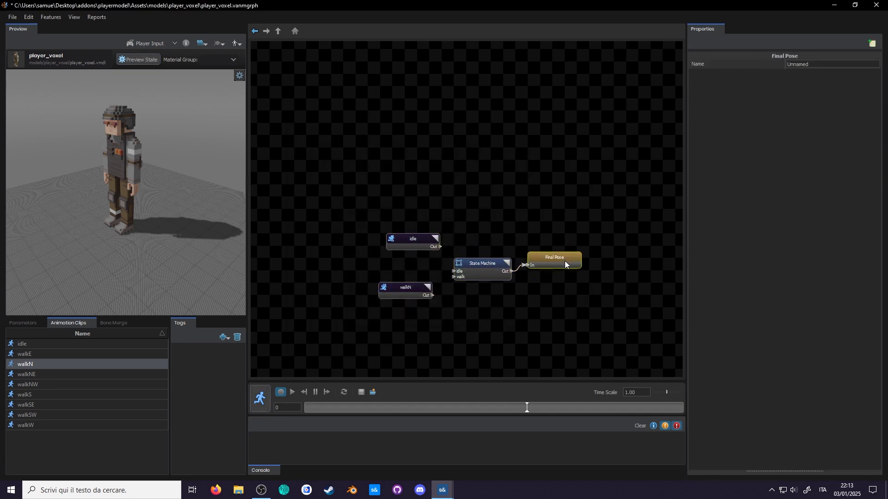
left_click_drag(431, 295, 454, 277)
left_click_drag(407, 239, 454, 272)
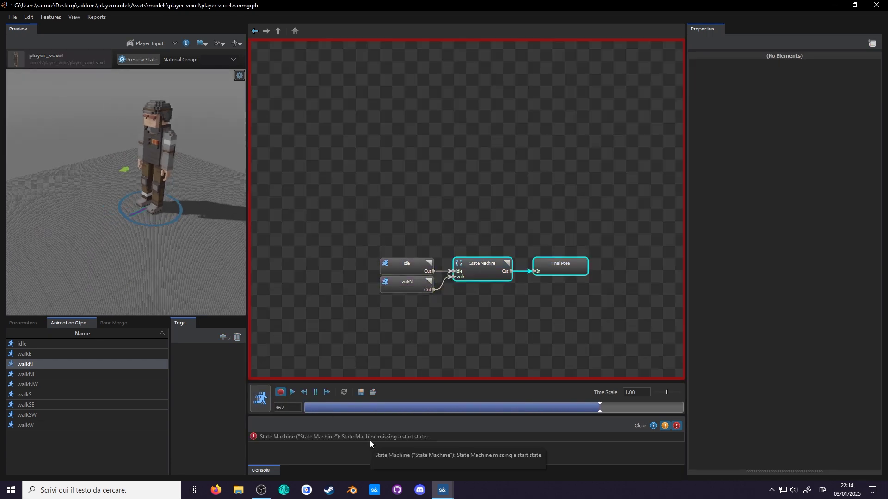
Step: Stop the preview and step inside the State Machine to view its idle and walk states
left_click(281, 392)
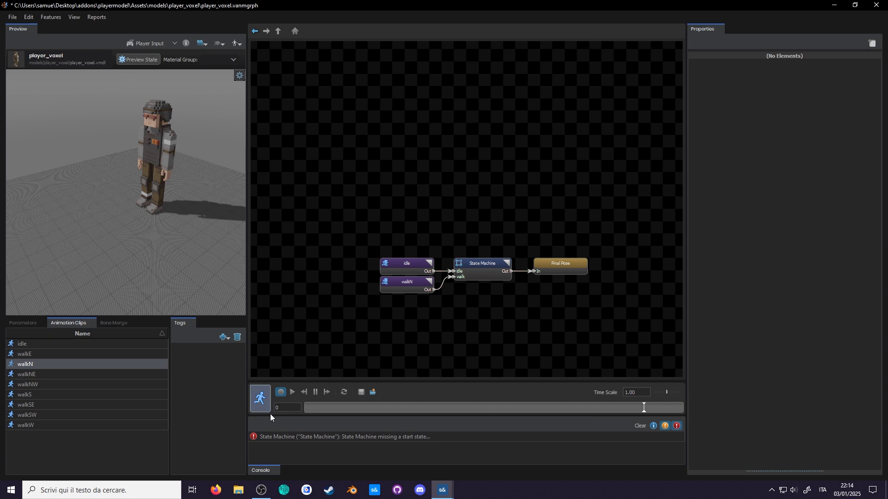
double_click(313, 435)
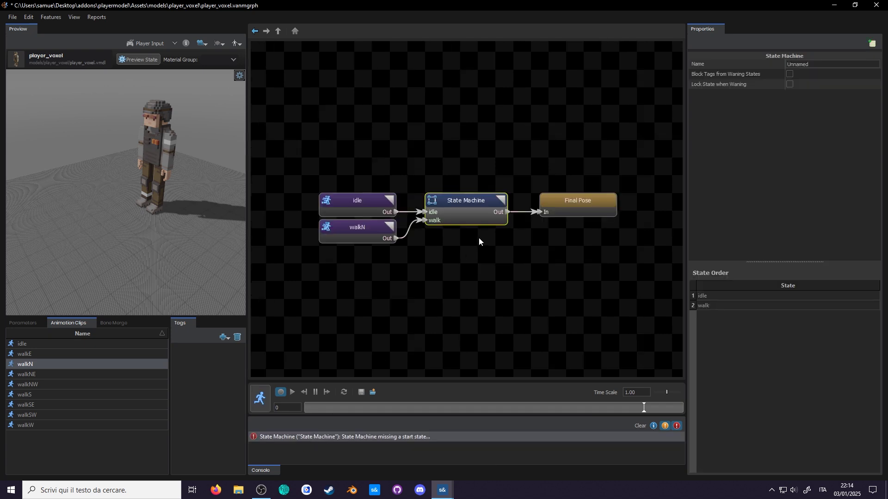
double_click(464, 215)
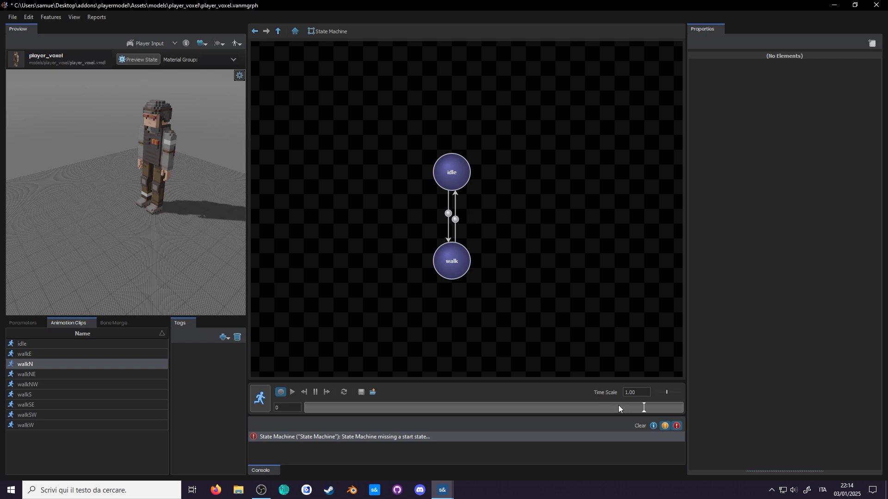
Step: Clear the console error and make idle the start state, leaving its other flags unticked
left_click(636, 424)
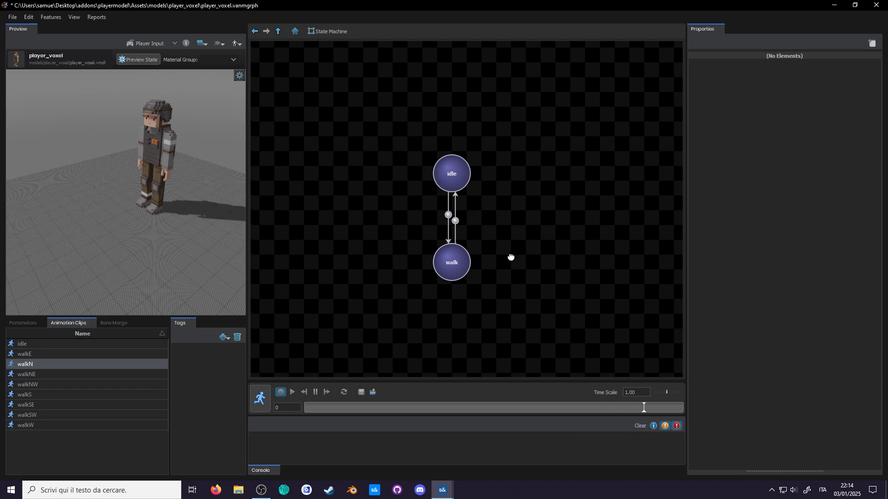
middle_click_drag(511, 256, 504, 273)
left_click(449, 201)
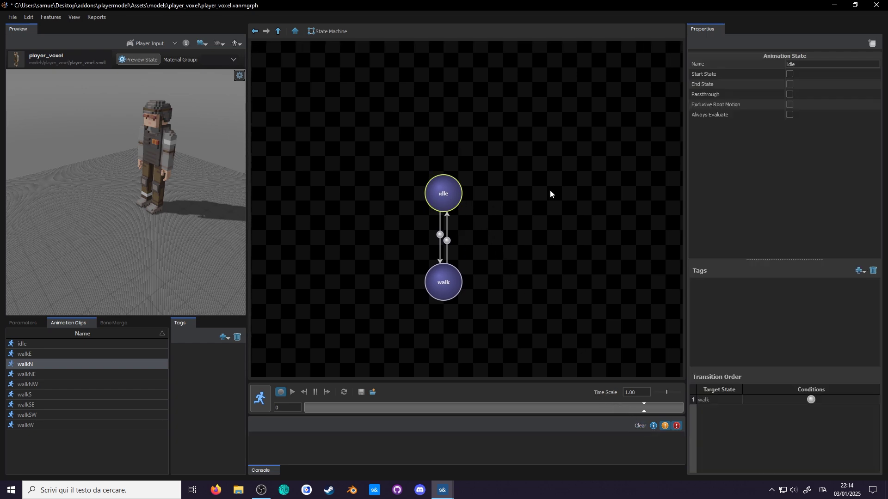
left_click(789, 75)
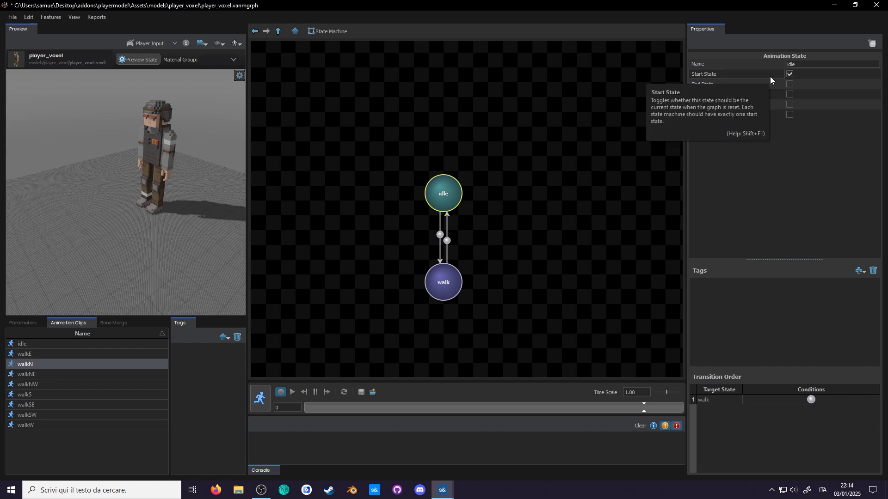
left_click(789, 84)
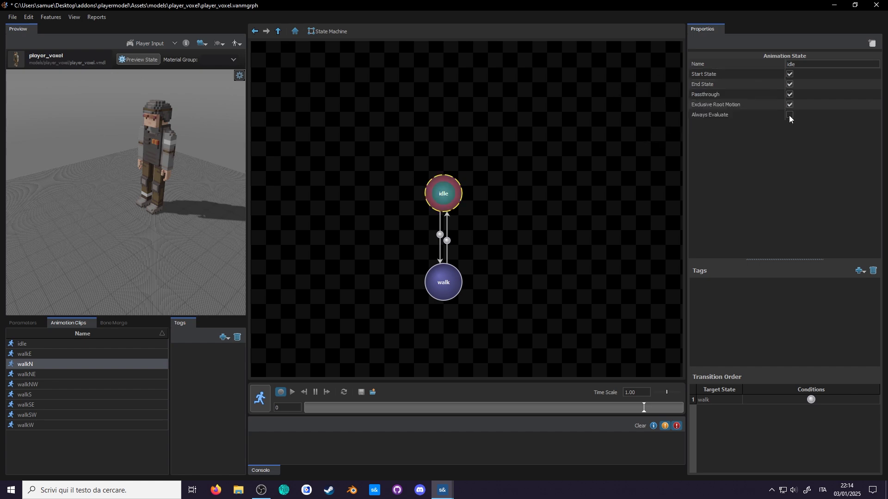
left_click(790, 104)
left_click(790, 94)
left_click(790, 84)
Step: Return to the parent graph and toggle the live animation preview on and off
left_click(601, 138)
left_click(257, 31)
left_click(262, 399)
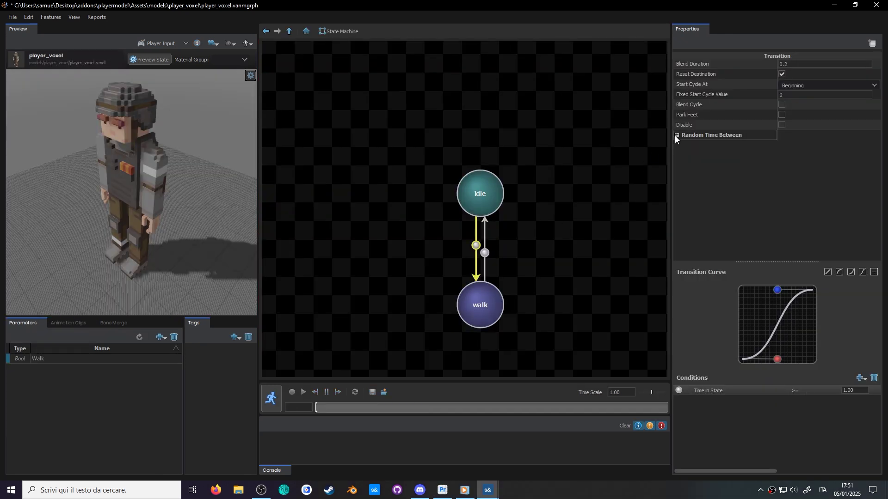
left_click(677, 135)
left_click(601, 231)
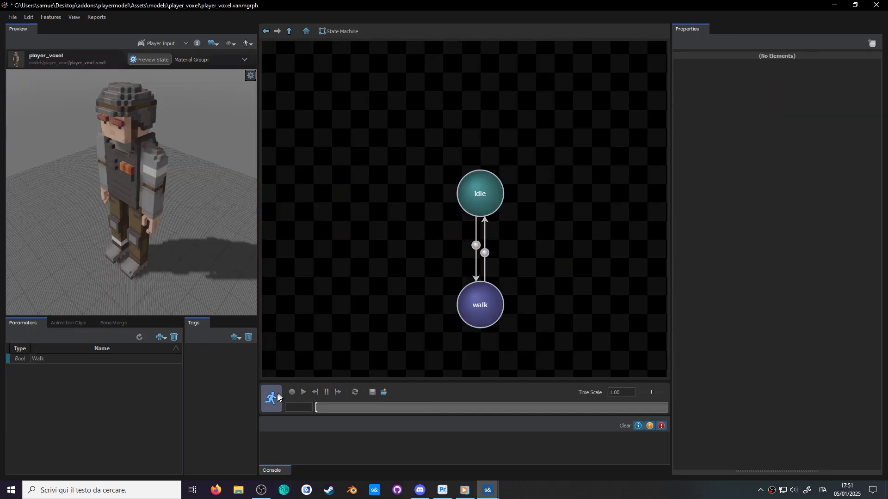
left_click(271, 398)
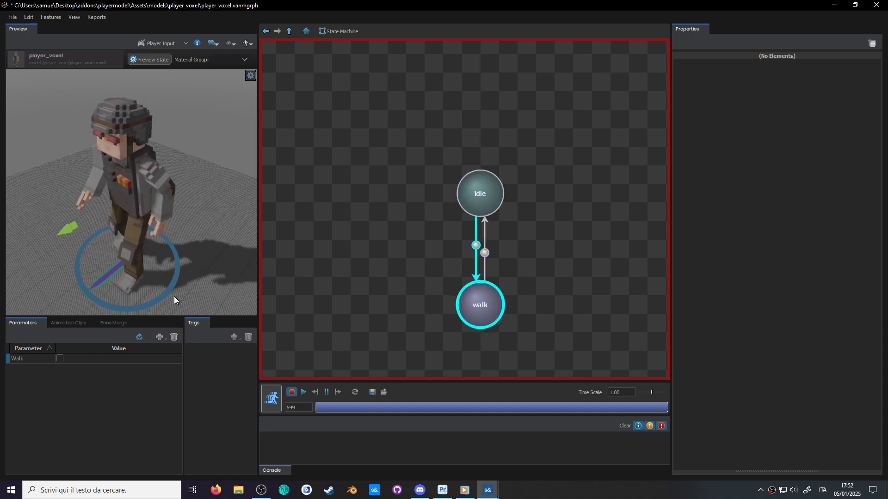
left_click(271, 398)
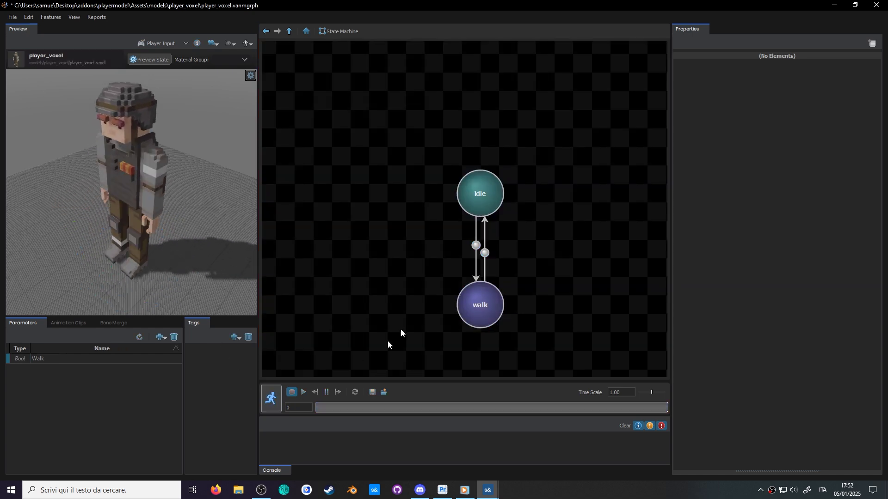
Step: Select the idle-to-walk transition, adjust its random end time, and preview it playing
left_click(476, 260)
left_click(794, 163)
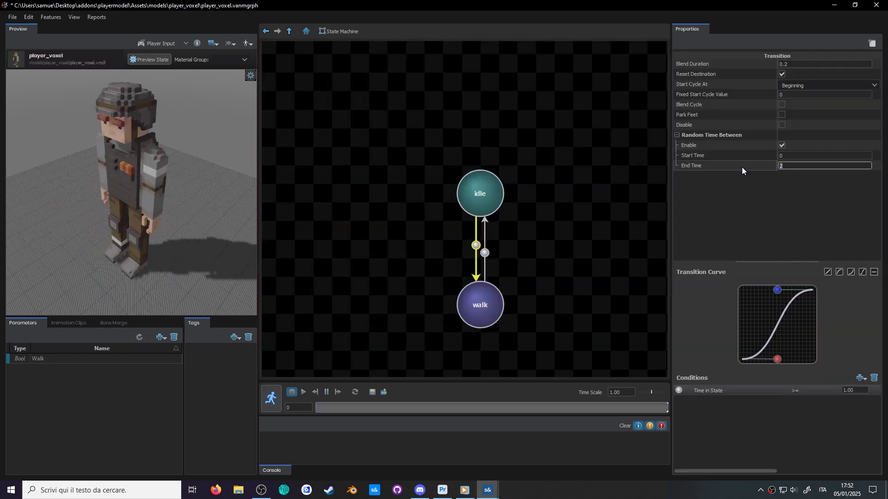
left_click(446, 258)
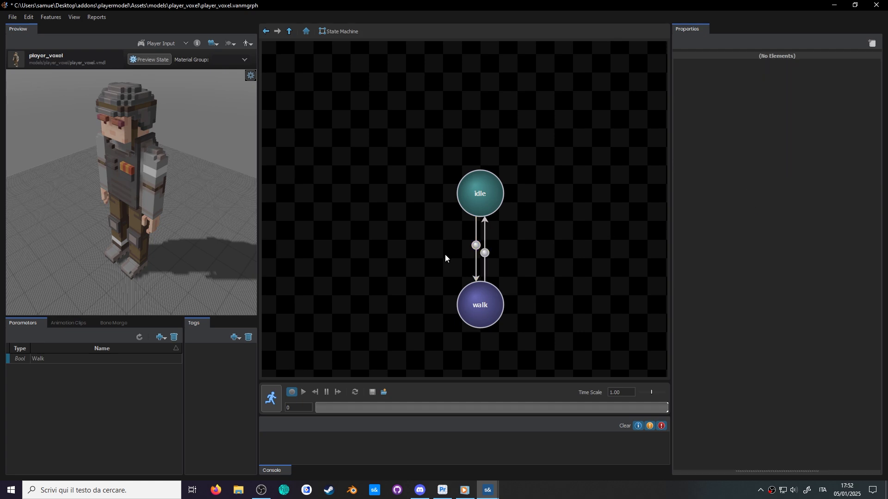
left_click(261, 393)
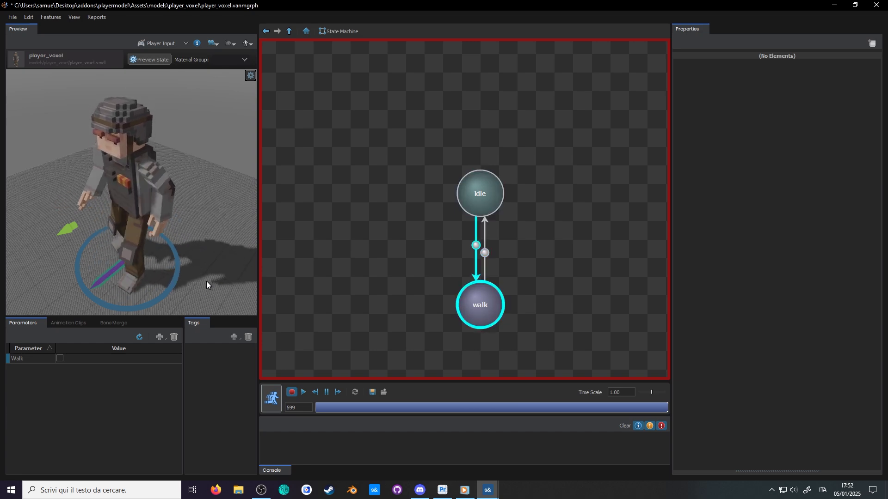
left_click(447, 214)
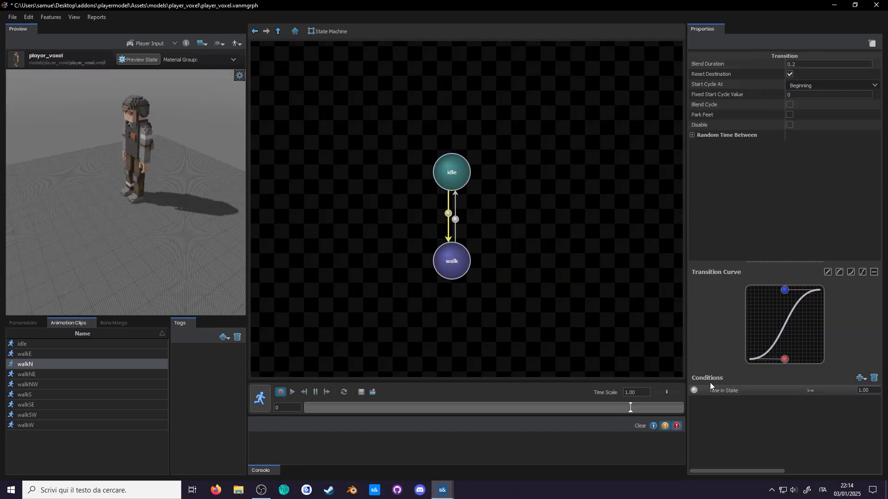
Step: Replace the idle-to-walk Time in State condition with an unassigned Parameter Condition
left_click(715, 389)
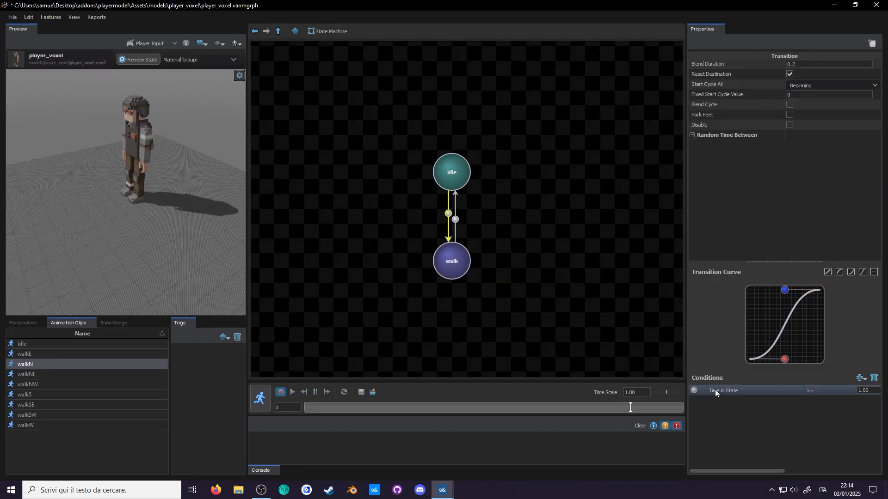
left_click(873, 377)
left_click(462, 224)
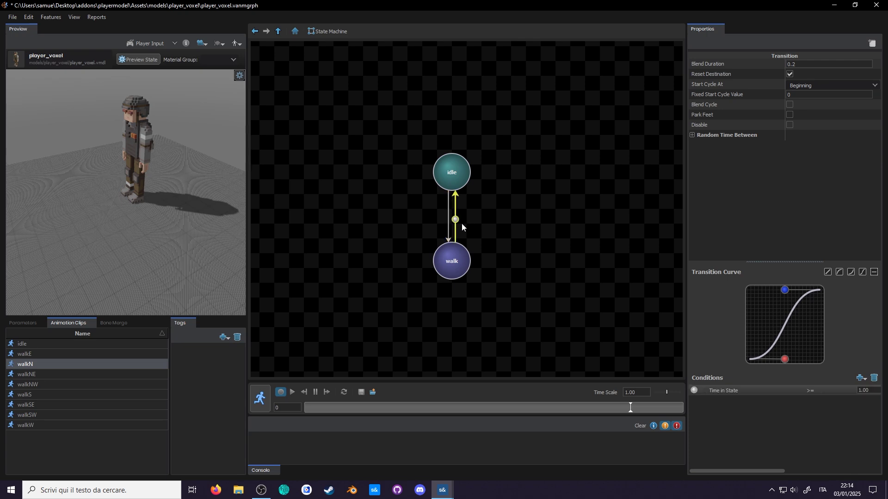
key("ctrl+z")
left_click(861, 377)
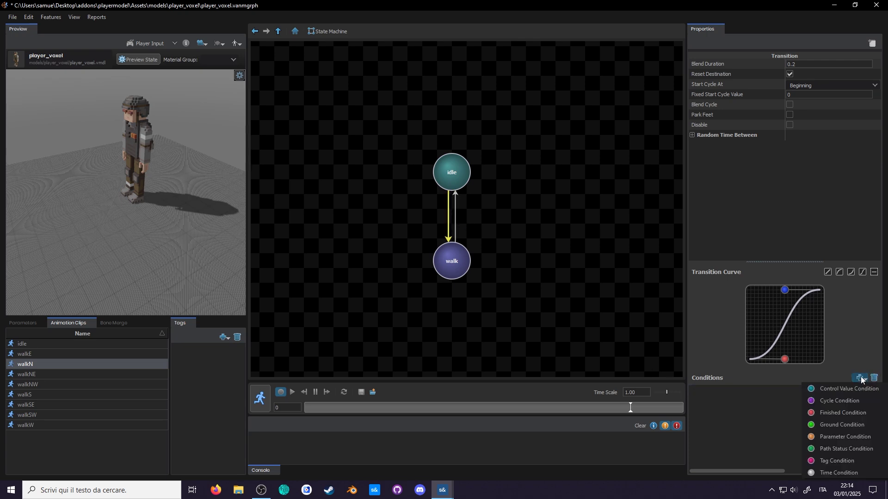
left_click(834, 436)
left_click(721, 389)
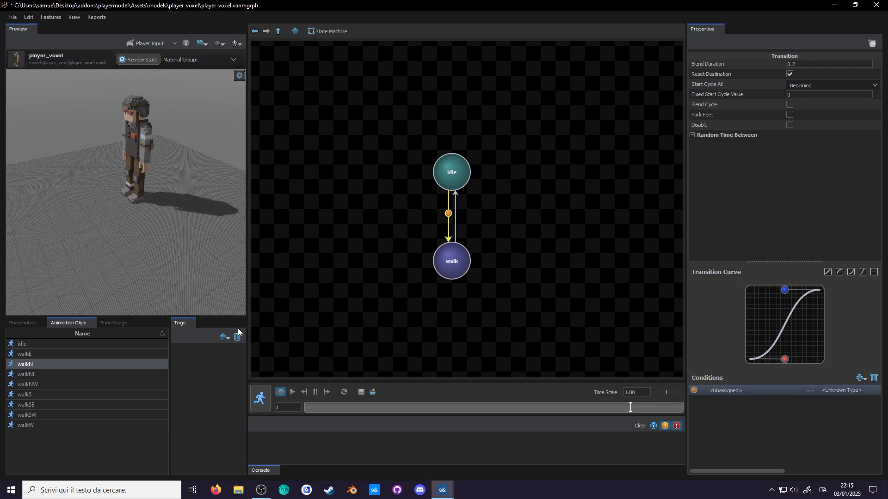
Step: Open the Parameters tab and browse its parameter type list without adding anything
left_click(21, 323)
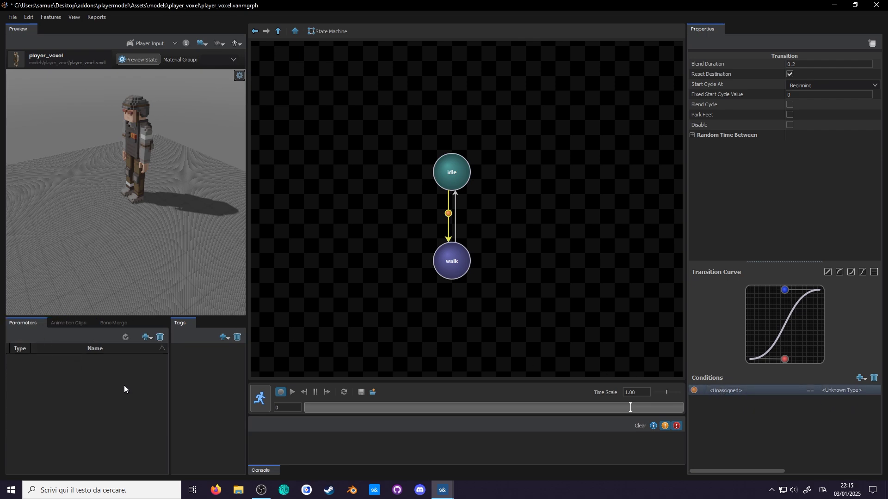
left_click(146, 337)
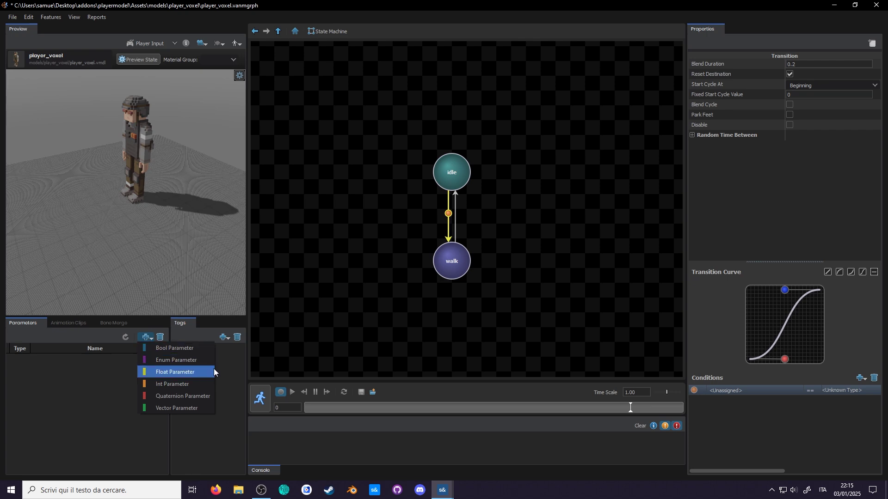
left_click(234, 366)
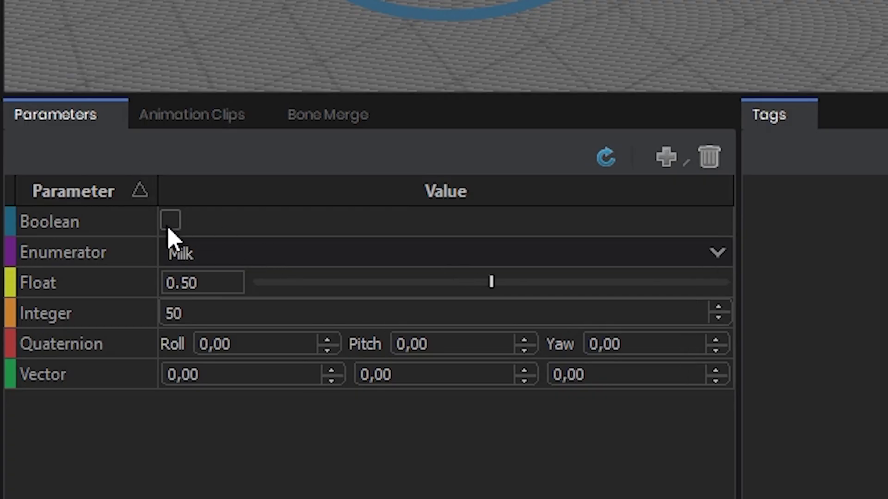
Step: Toggle the Boolean parameter, set the Enumerator to Bread and the Float to 1.00
left_click(43, 355)
left_click(171, 228)
left_click(171, 228)
left_click(171, 229)
left_click(259, 247)
left_click(261, 295)
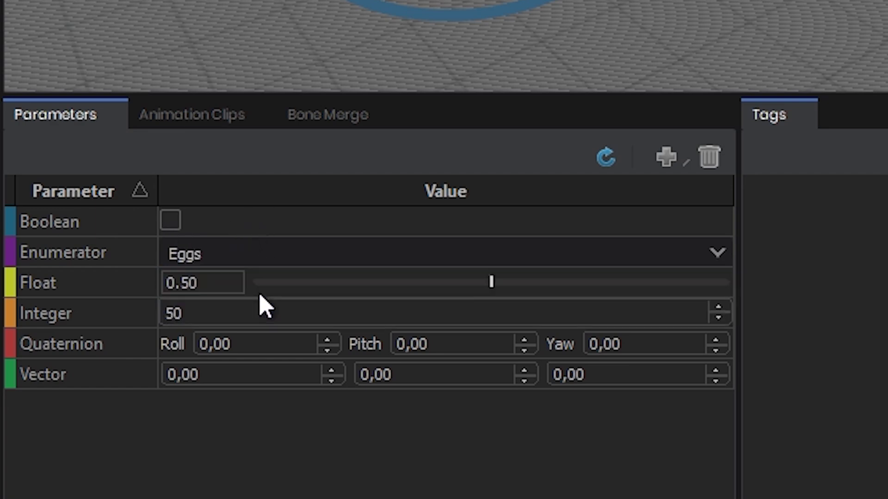
left_click(249, 257)
left_click(235, 310)
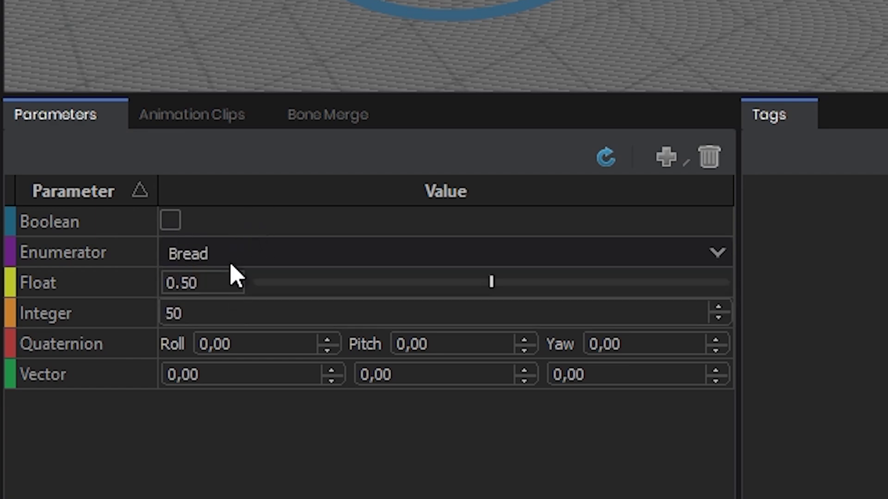
left_click_drag(469, 283, 875, 353)
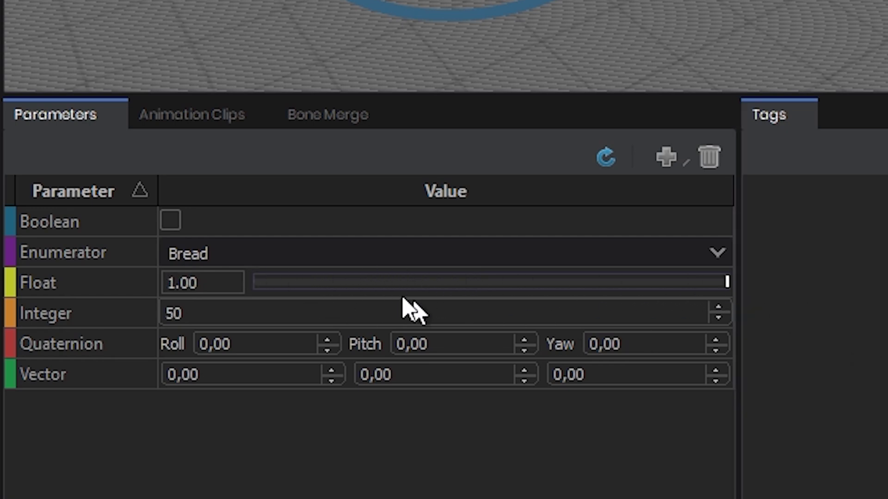
Step: Scroll the Integer to 26 and give the Quaternion and Vector non-zero components
scroll(206, 317, "down", 7)
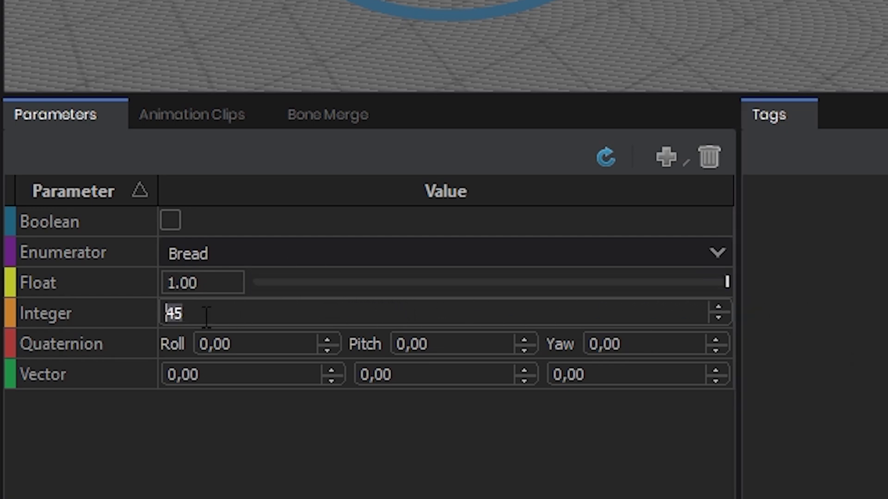
scroll(207, 317, "up", 5)
scroll(206, 317, "up", 20)
scroll(207, 317, "down", 20)
scroll(207, 317, "down", 20)
scroll(207, 317, "up", 10)
scroll(293, 346, "down", 20)
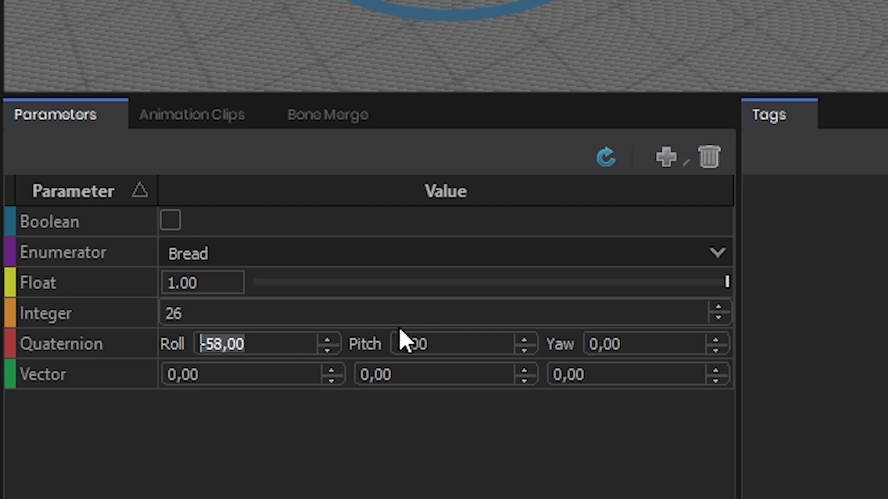
scroll(420, 343, "up", 20)
scroll(602, 342, "down", 20)
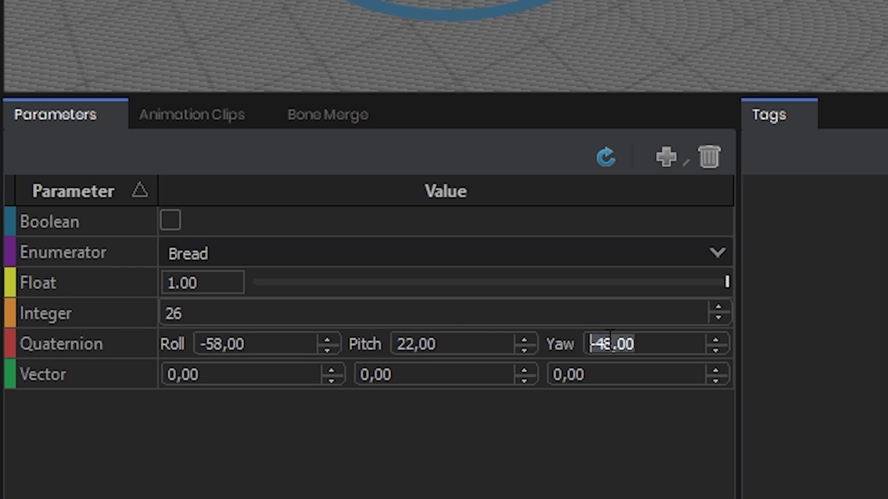
scroll(247, 372, "down", 20)
scroll(246, 372, "down", 6)
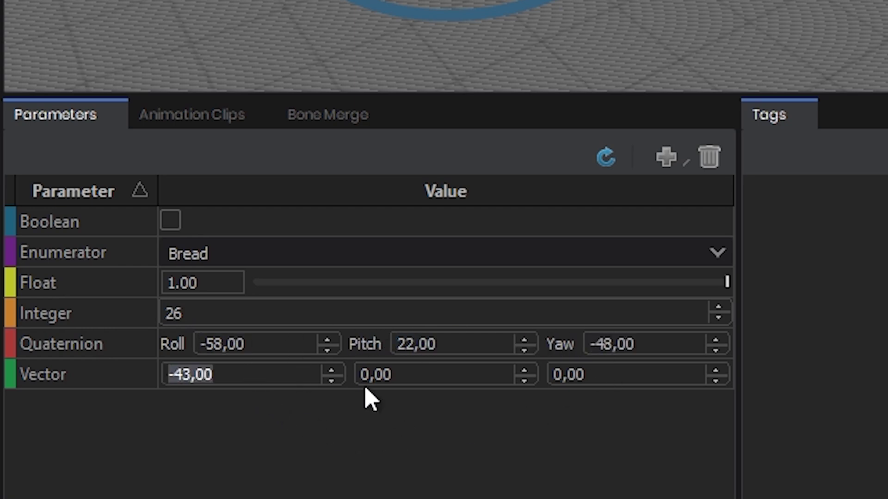
scroll(365, 374, "down", 20)
scroll(613, 374, "down", 20)
scroll(613, 374, "down", 14)
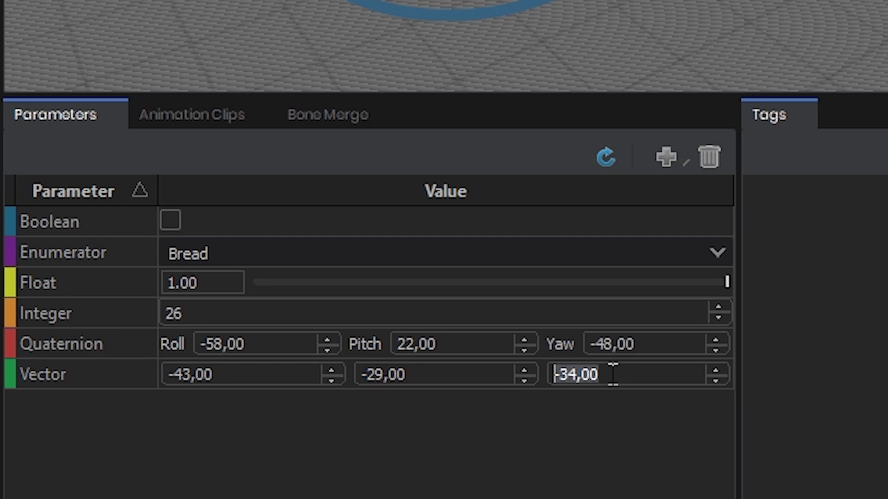
left_click(617, 469)
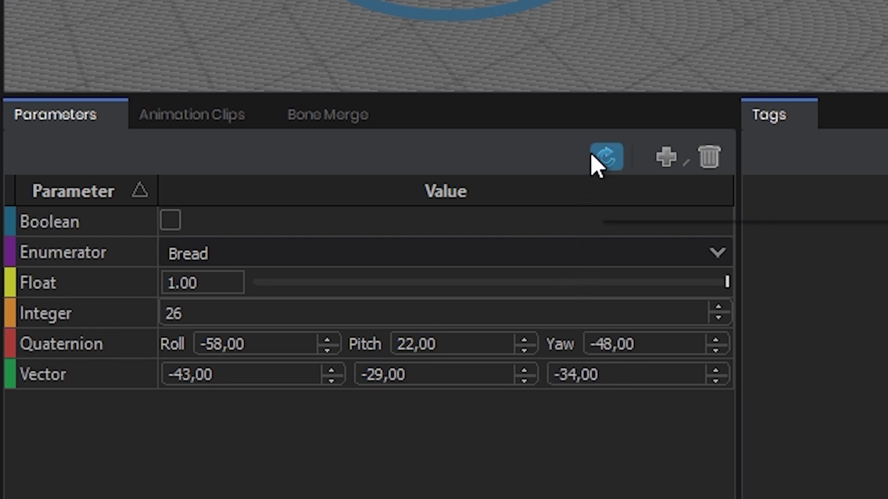
Step: Reset all parameters to defaults and add a Bool parameter named 'walk'
left_click(606, 157)
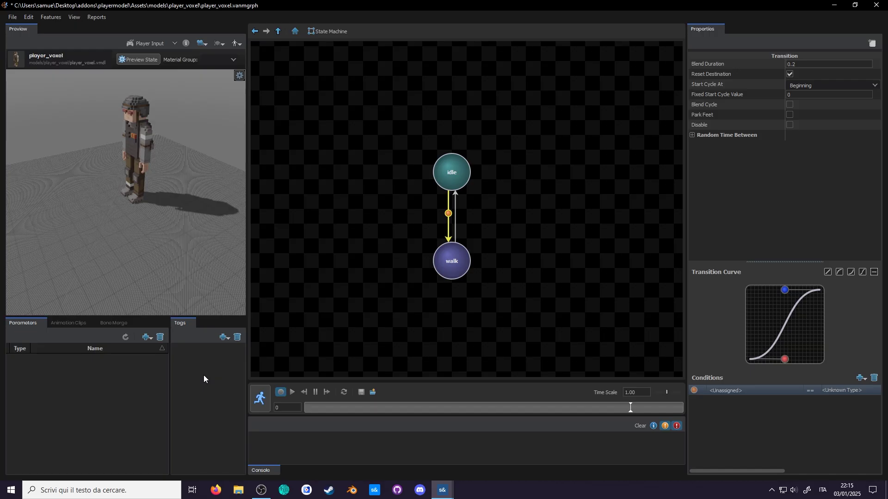
left_click(147, 337)
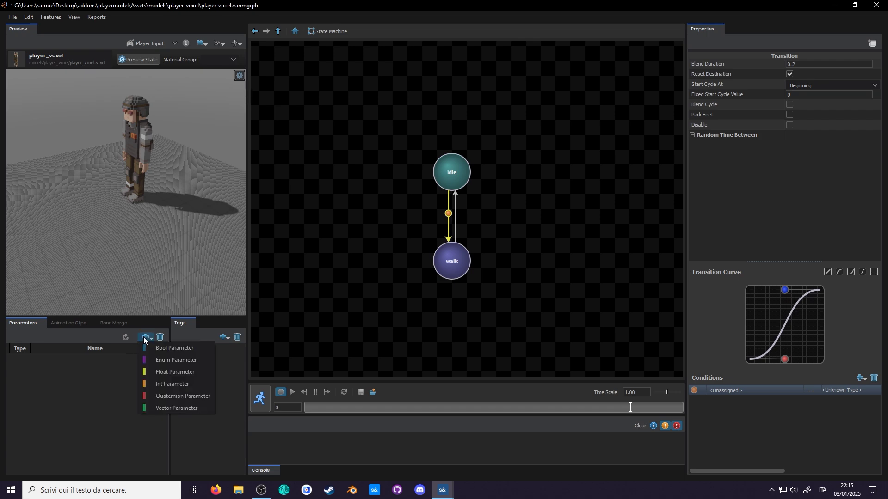
left_click(184, 350)
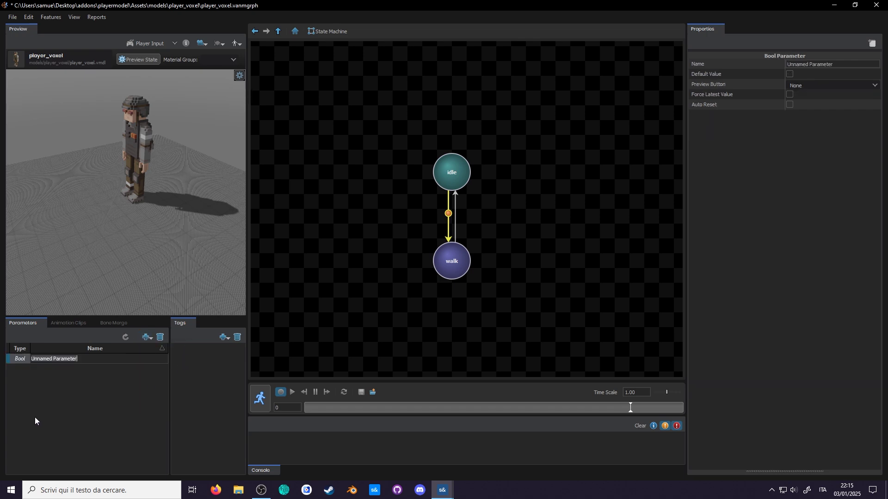
type("walk")
key("Return")
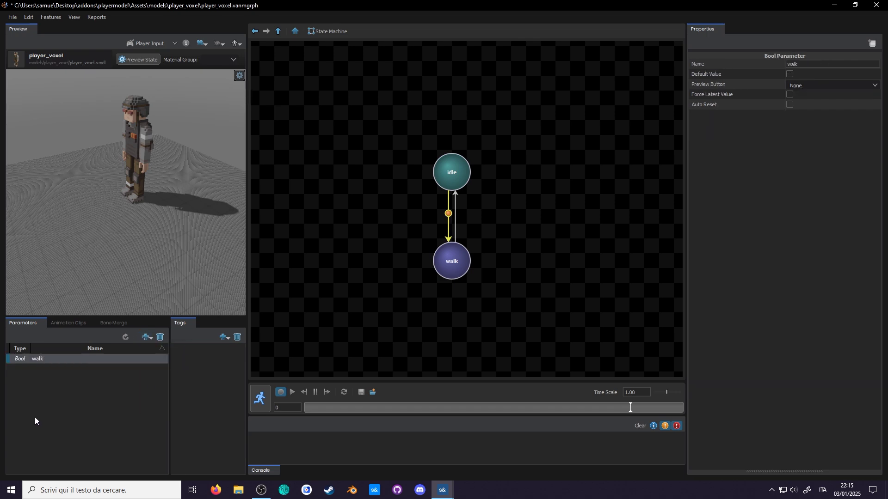
Step: Give the idle-to-walk transition the condition walk == true, then select walk-to-idle
left_click(460, 318)
left_click(451, 220)
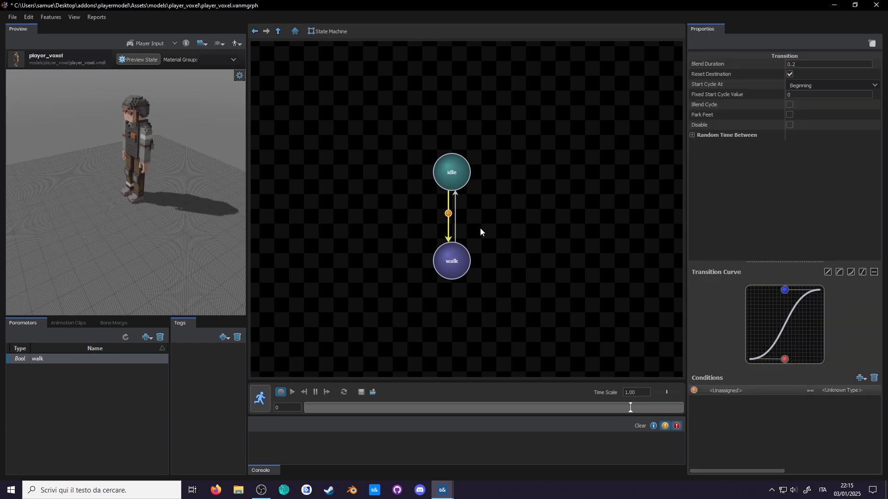
left_click(725, 390)
left_click(720, 403)
left_click(826, 391)
left_click(810, 392)
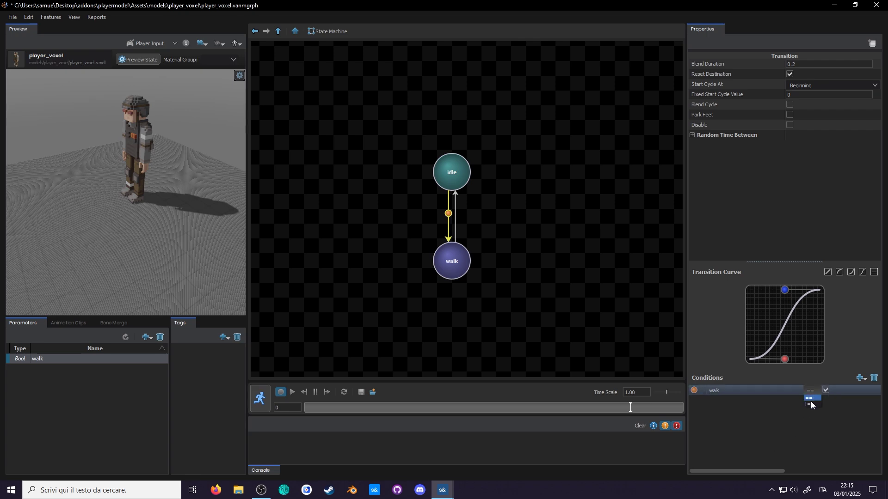
left_click(811, 403)
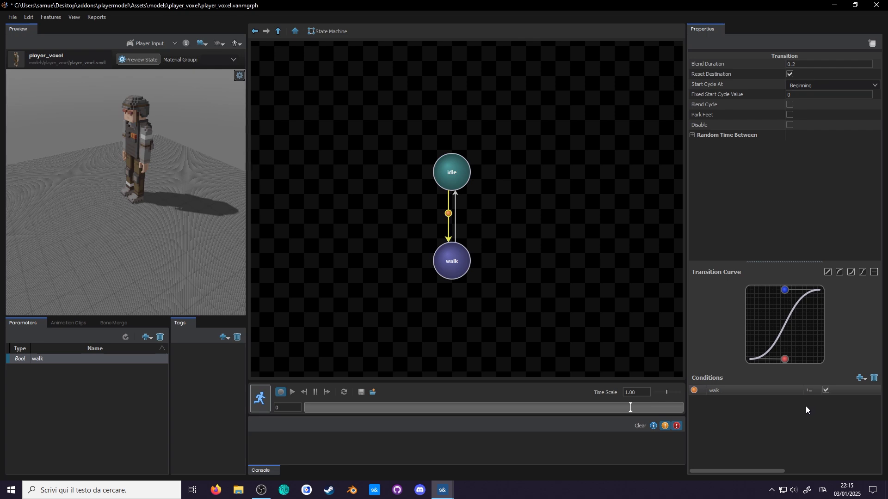
left_click(809, 391)
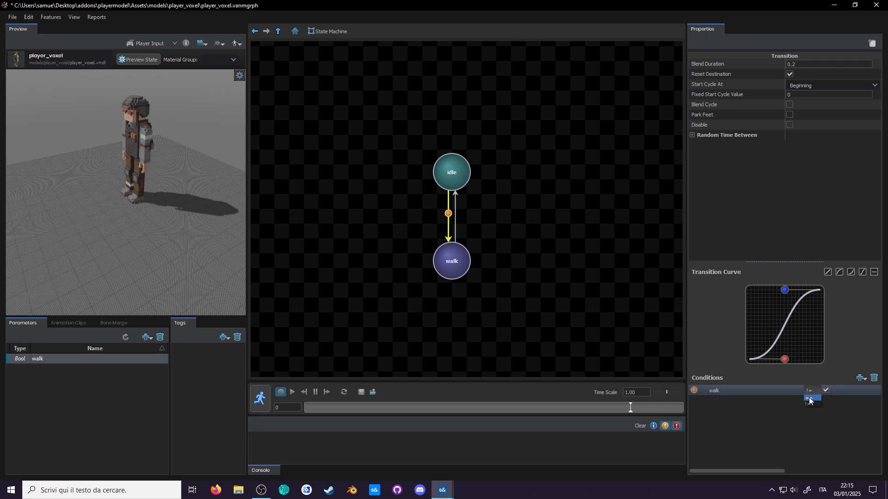
left_click(809, 399)
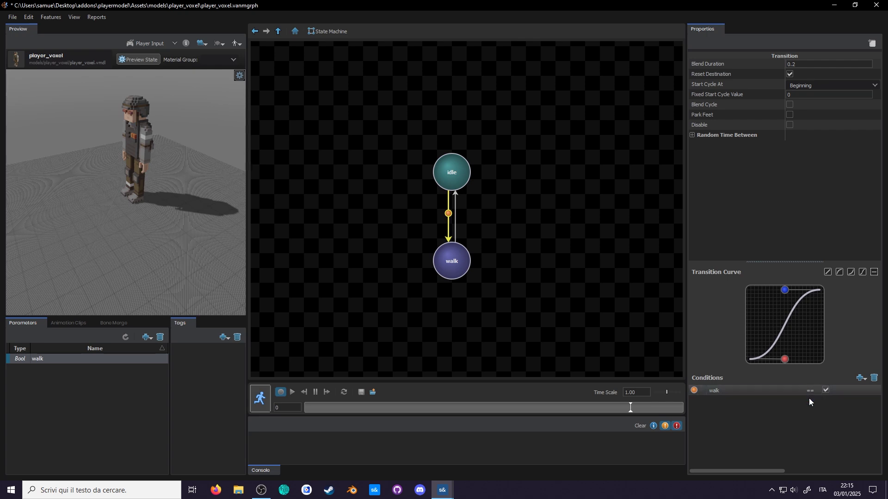
left_click(455, 220)
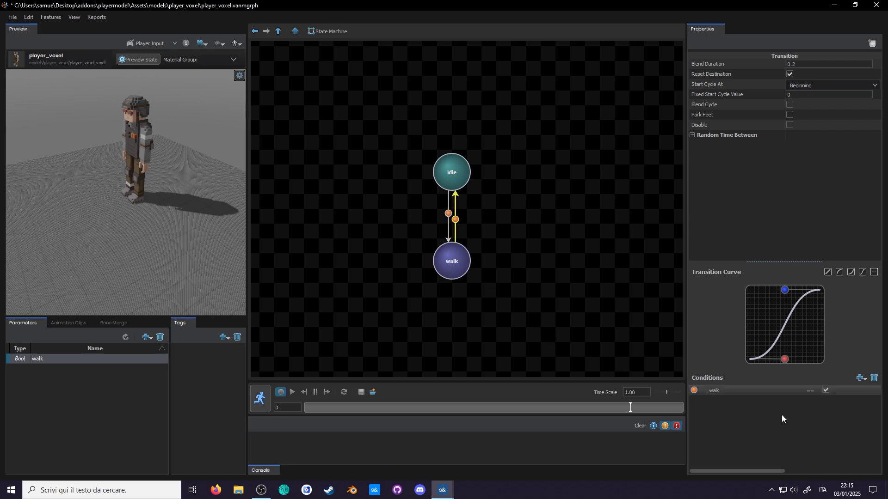
Step: Require walk to be false on walk-to-idle and start the top-level graph preview
left_click(825, 390)
left_click(277, 31)
left_click(281, 392)
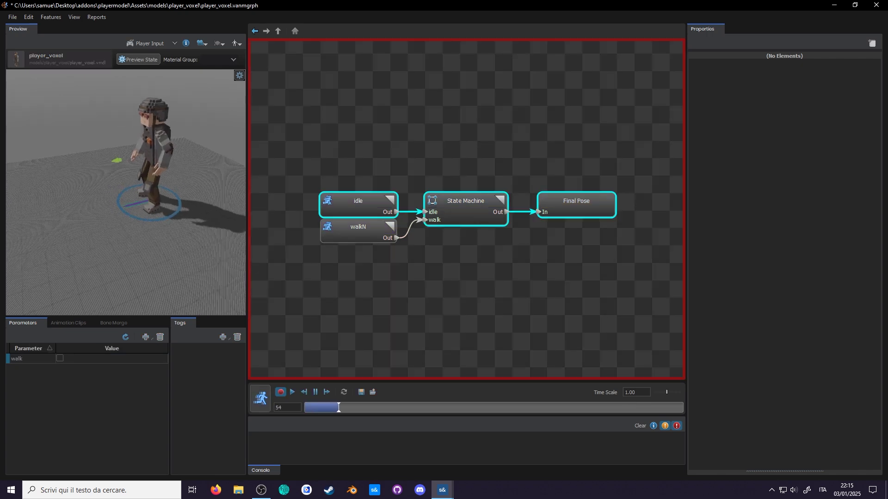
Step: Toggle walk on and off repeatedly, switching between walking and idle, then stop the preview
left_click(60, 358)
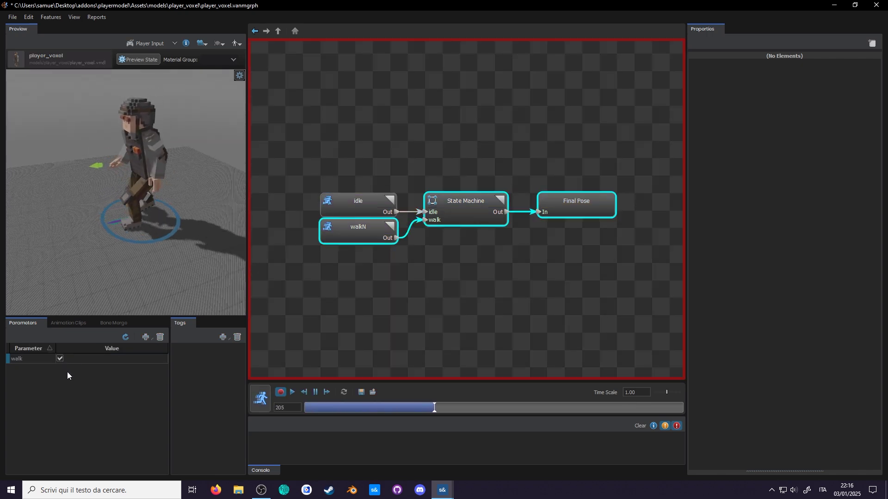
left_click(60, 360)
left_click(59, 360)
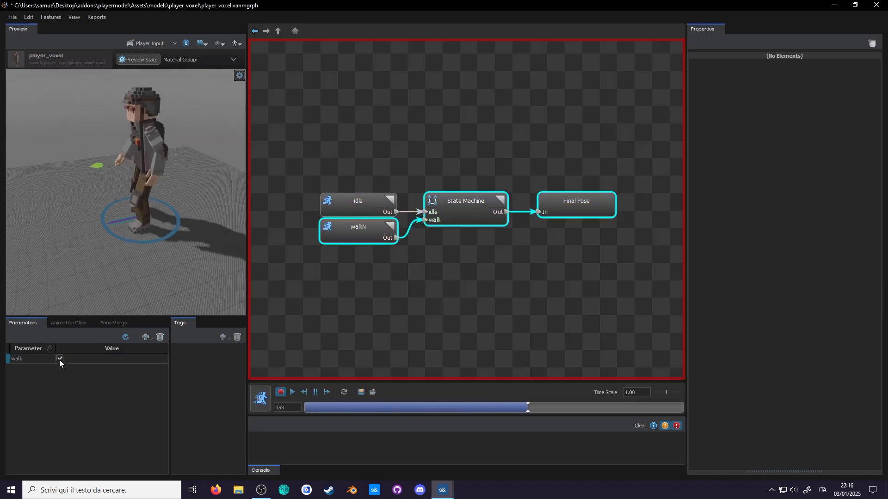
left_click(60, 359)
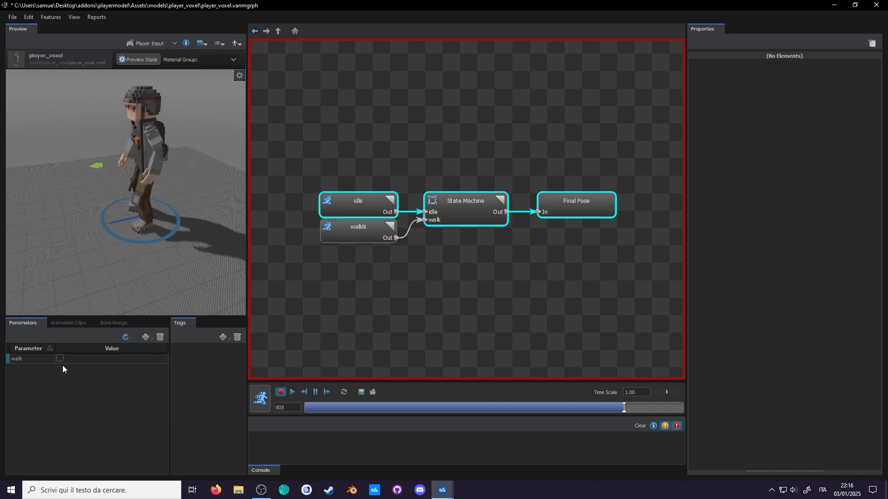
left_click(61, 361)
left_click(61, 362)
left_click(59, 359)
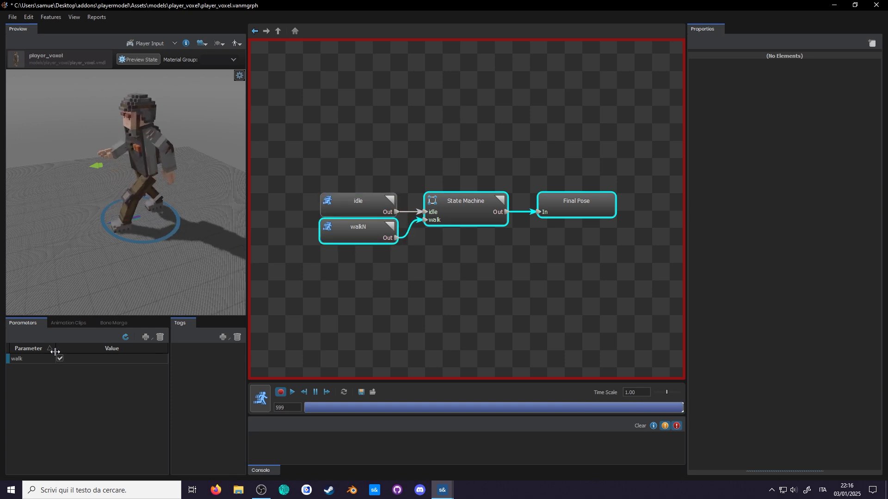
left_click(60, 361)
left_click(266, 405)
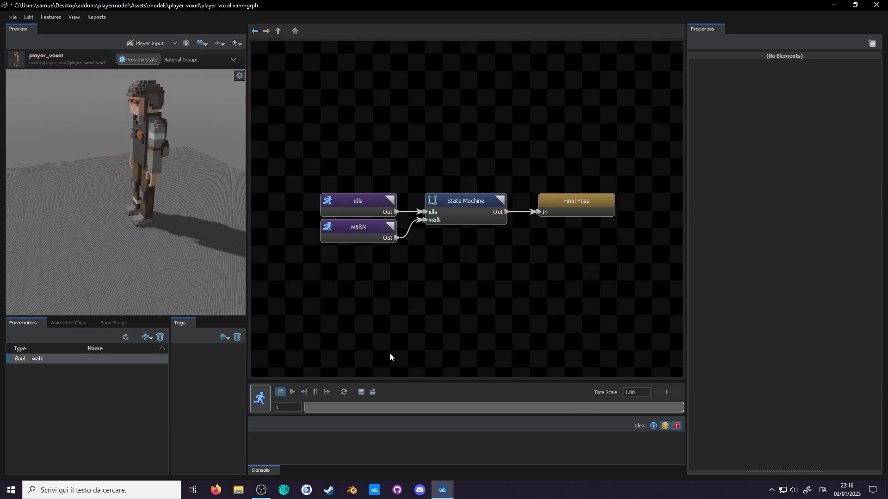